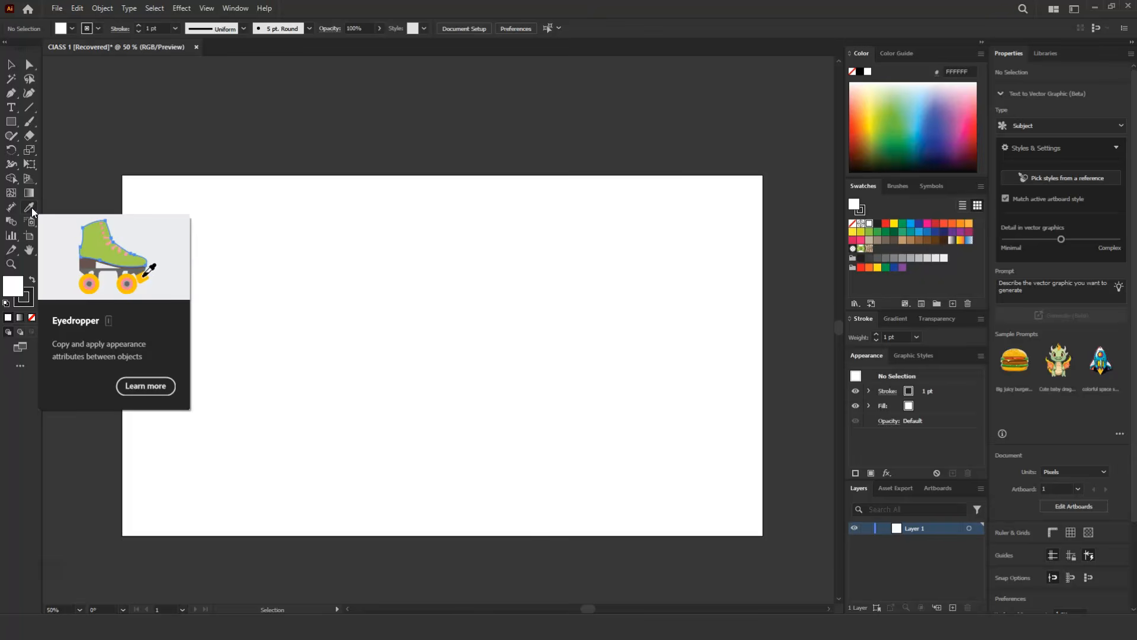
Sample the dark grey area outside the artboard with the Eyedropper and check the sampled fill in the Color Picker.
{"action": "left_click", "coordinate": [31, 207]}
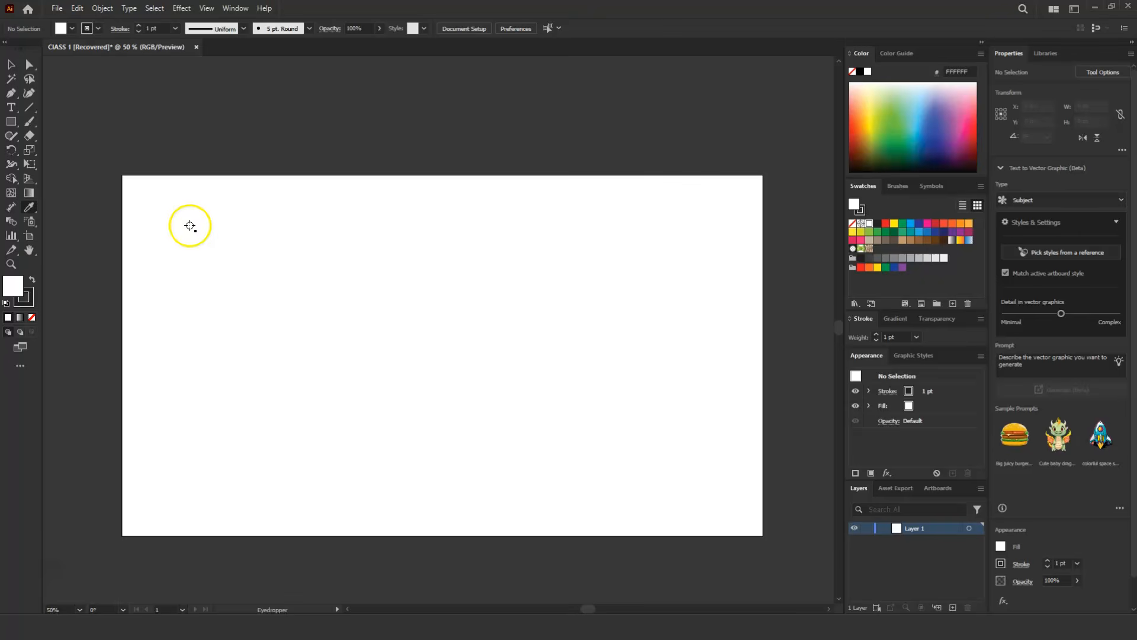
{"action": "left_click", "coordinate": [287, 144]}
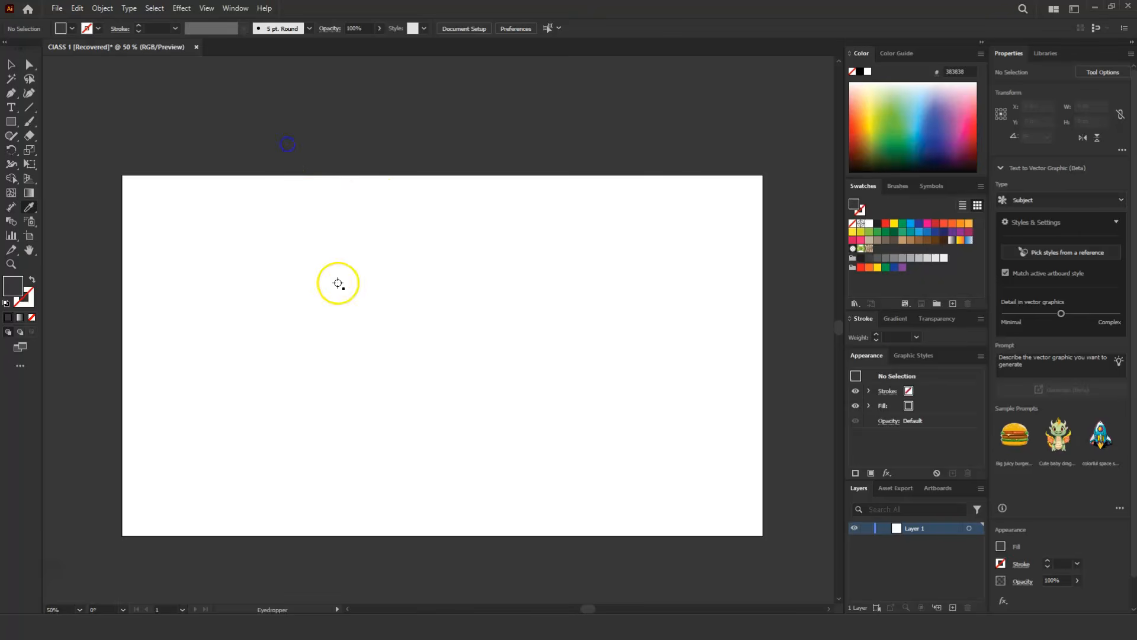
{"action": "double_click", "coordinate": [13, 286]}
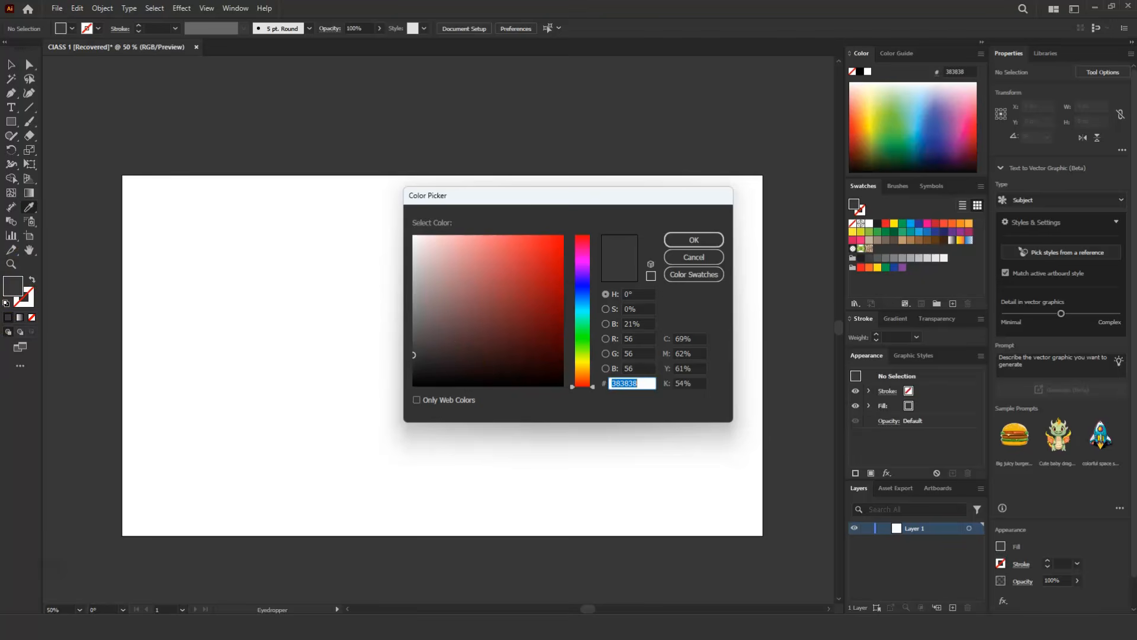
{"action": "left_click", "coordinate": [694, 259]}
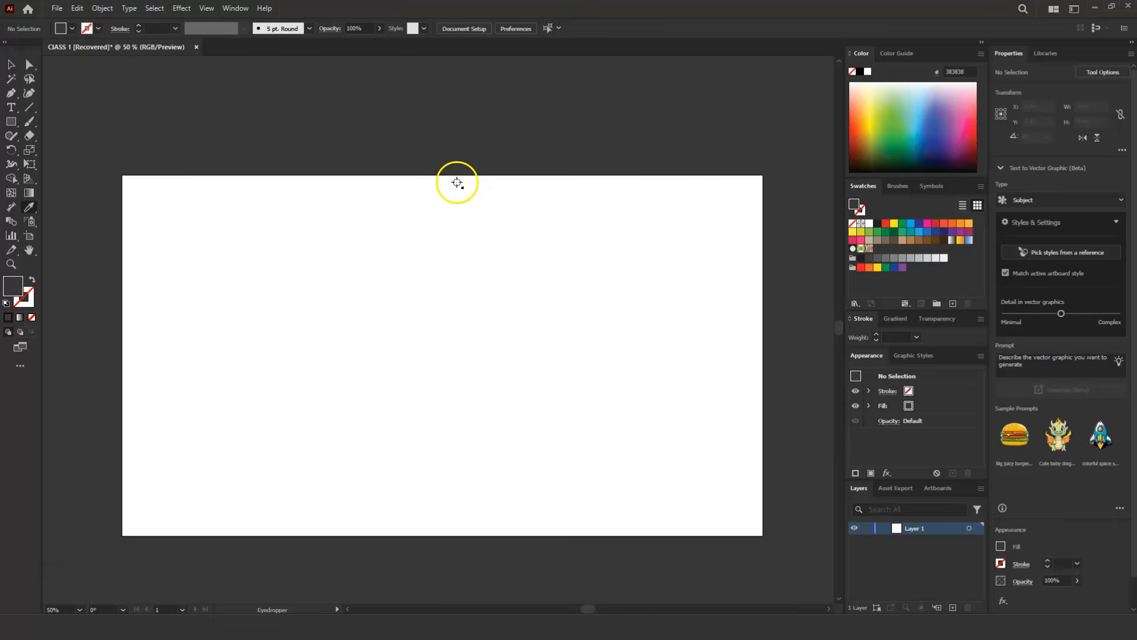
{"action": "key", "text": "v"}
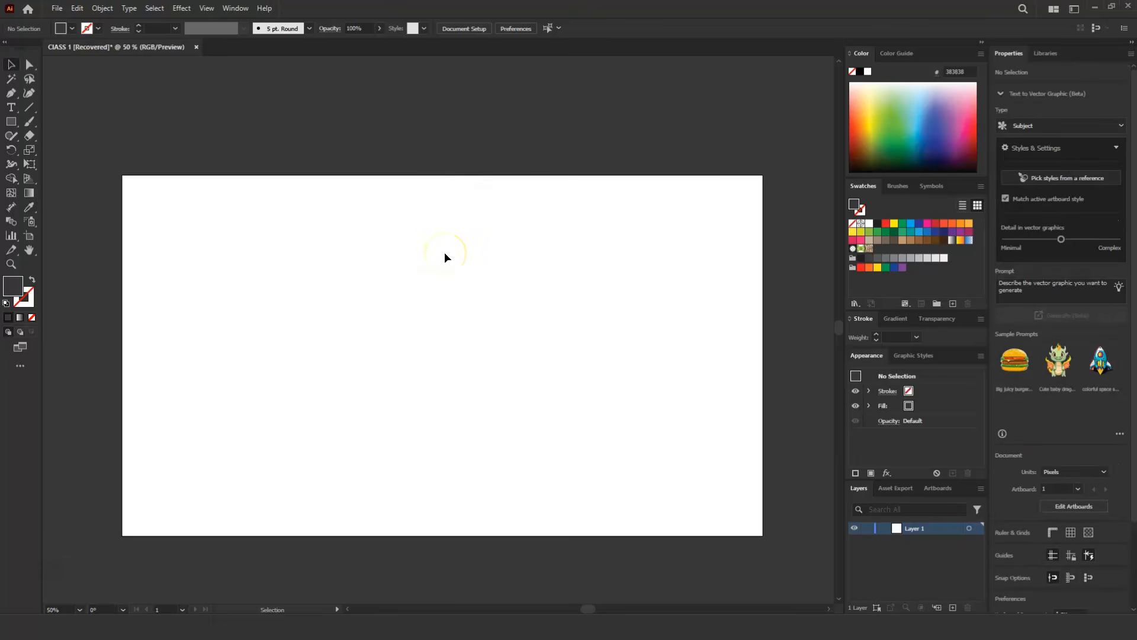
Sample the artboard's white with the Eyedropper to make it the fill color.
{"action": "key", "text": "i"}
{"action": "left_click", "coordinate": [441, 227]}
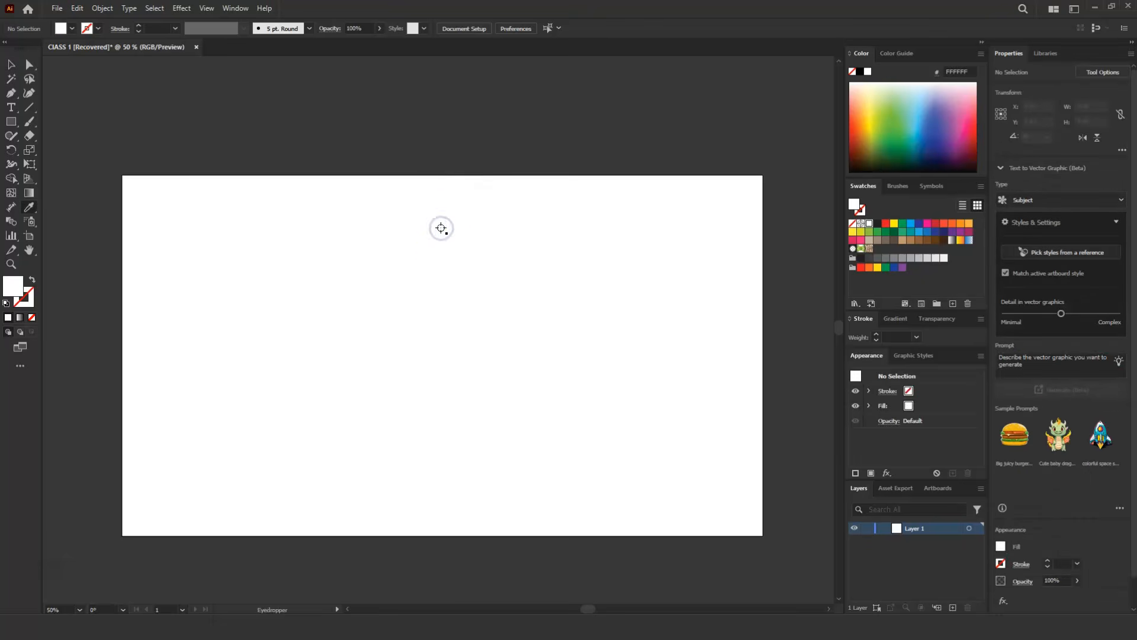
{"action": "left_click", "coordinate": [413, 229]}
{"action": "key", "text": "v"}
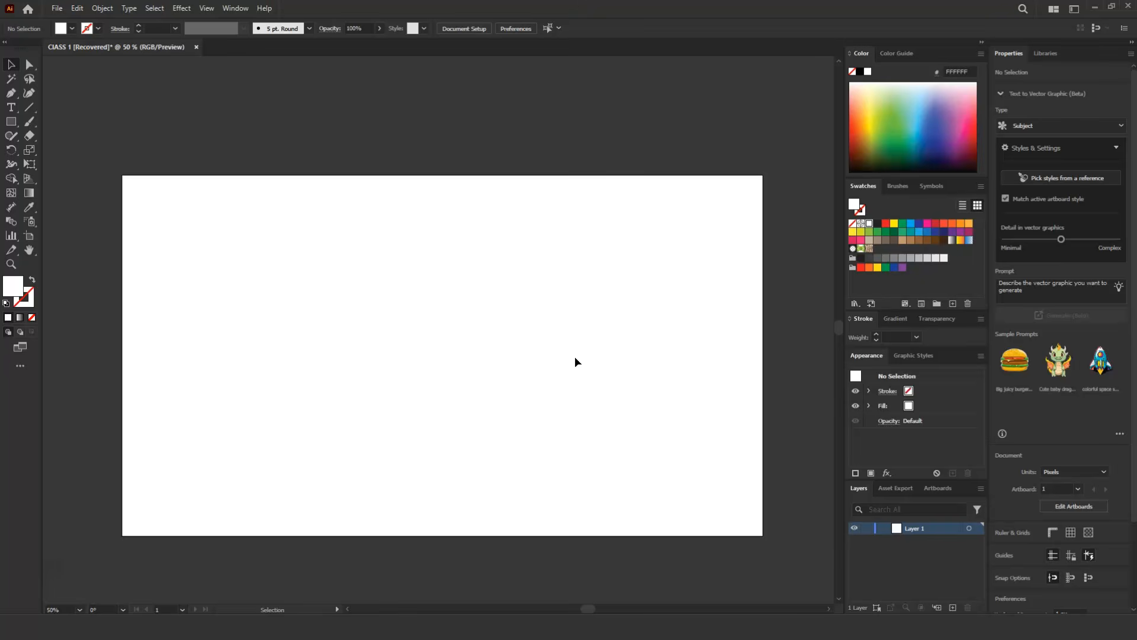
Enlarge the artboard to about 2024 × 1275 px with the Artboard tool and move it slightly down and to the left.
{"action": "left_click", "coordinate": [28, 237]}
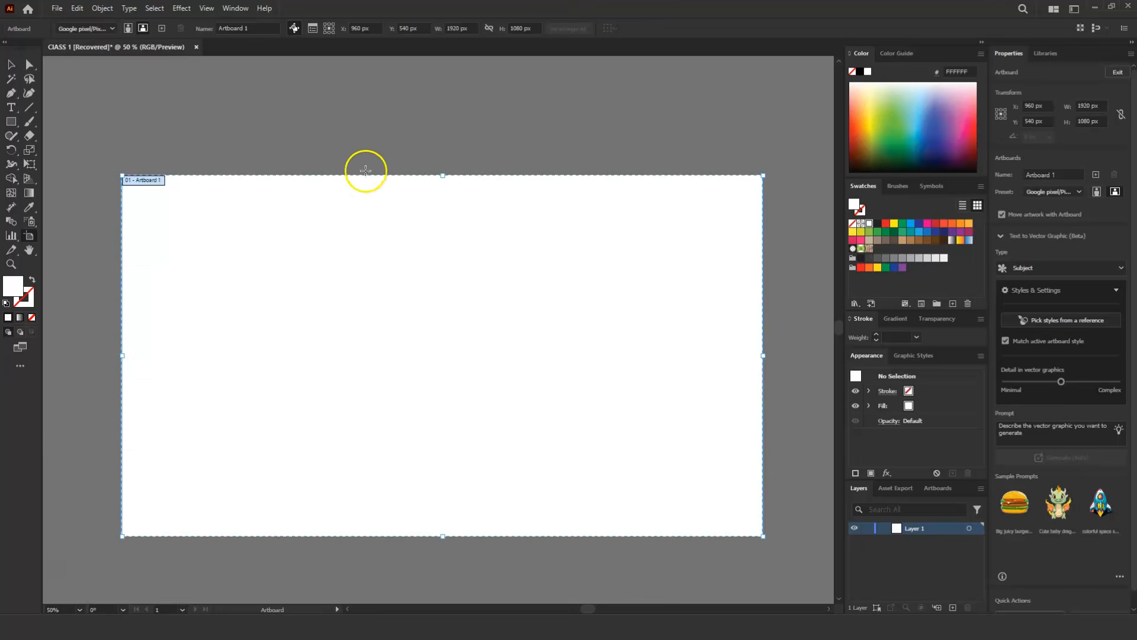
{"action": "left_click_drag", "start_coordinate": [449, 177], "coordinate": [446, 136]}
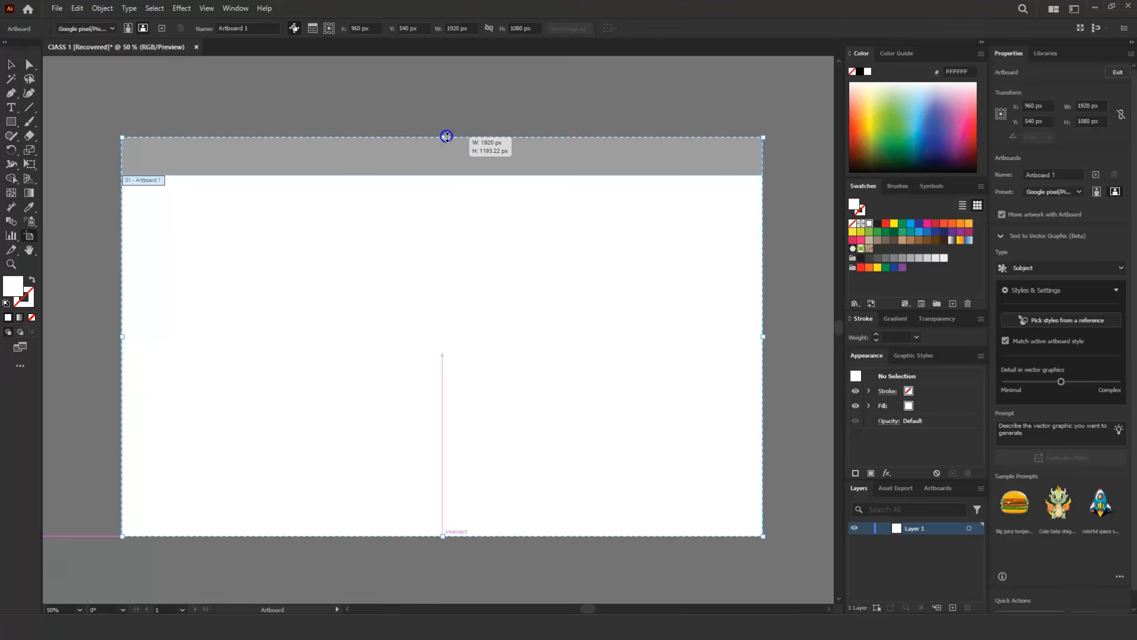
{"action": "left_click_drag", "start_coordinate": [447, 137], "coordinate": [447, 137]}
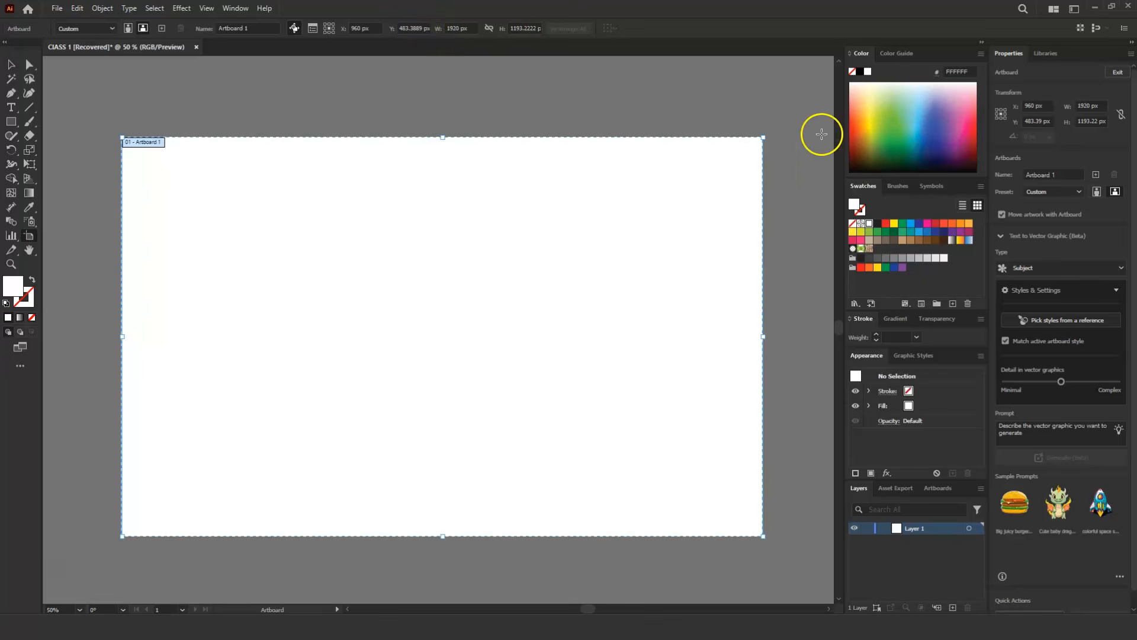
{"action": "left_click_drag", "start_coordinate": [763, 137], "coordinate": [797, 110]}
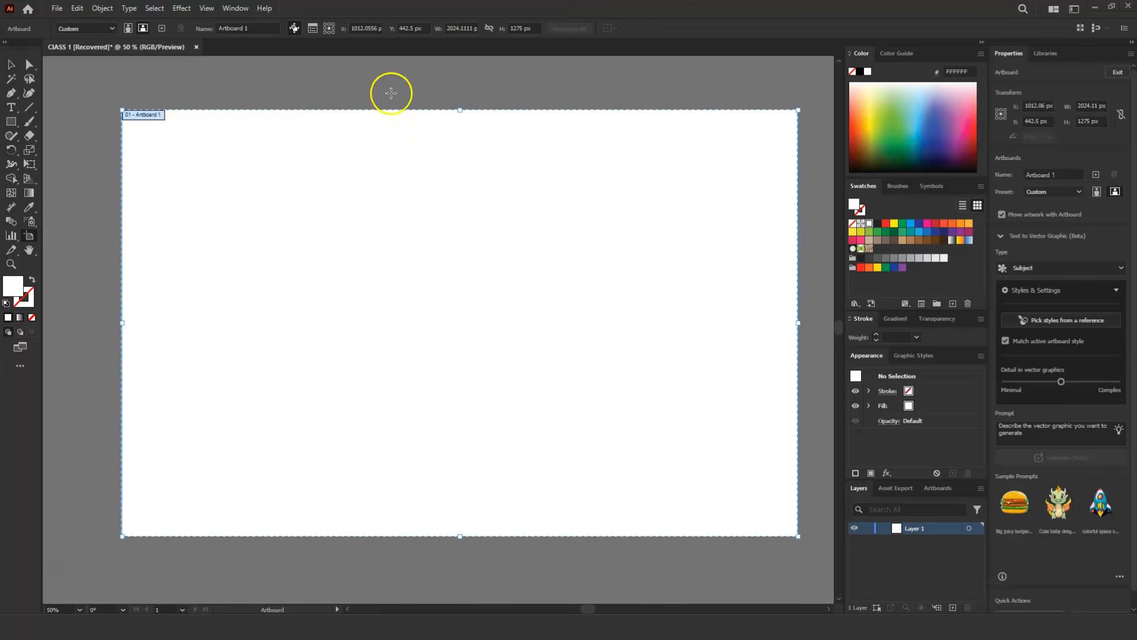
{"action": "mouse_move", "coordinate": [384, 237]}
{"action": "left_mouse_down"}
{"action": "mouse_move", "coordinate": [500, 282]}
{"action": "mouse_move", "coordinate": [371, 245]}
{"action": "left_mouse_up"}
{"action": "left_click", "coordinate": [9, 68]}
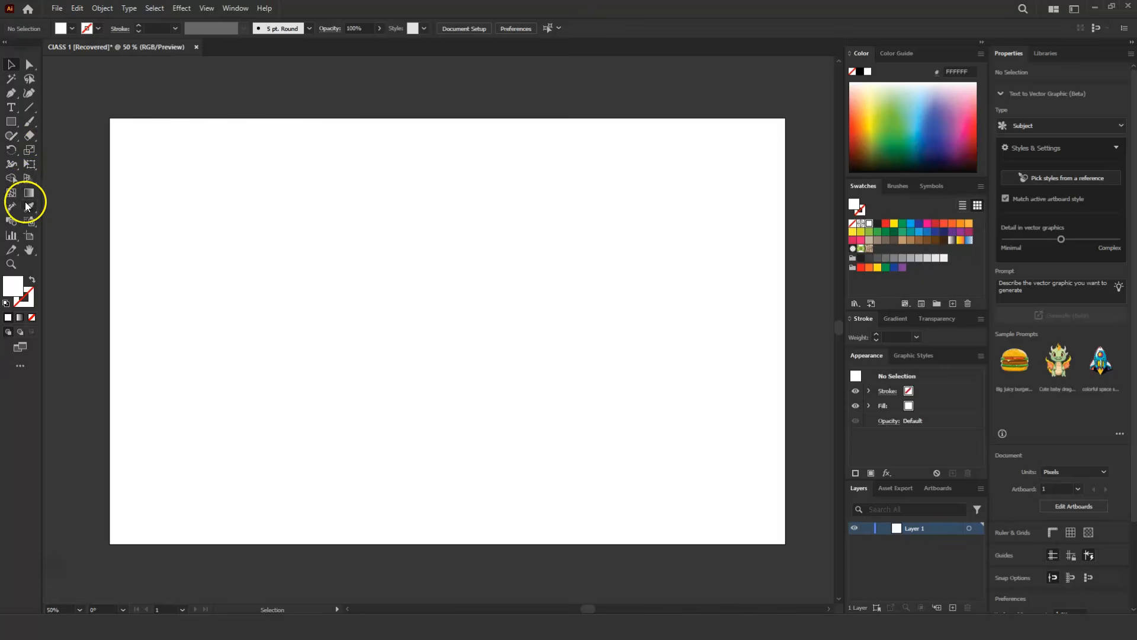
Draw a rectangle about 1481 × 764 px on the artboard and fill it with the preset yellow-orange-red linear gradient.
{"action": "left_click", "coordinate": [11, 122]}
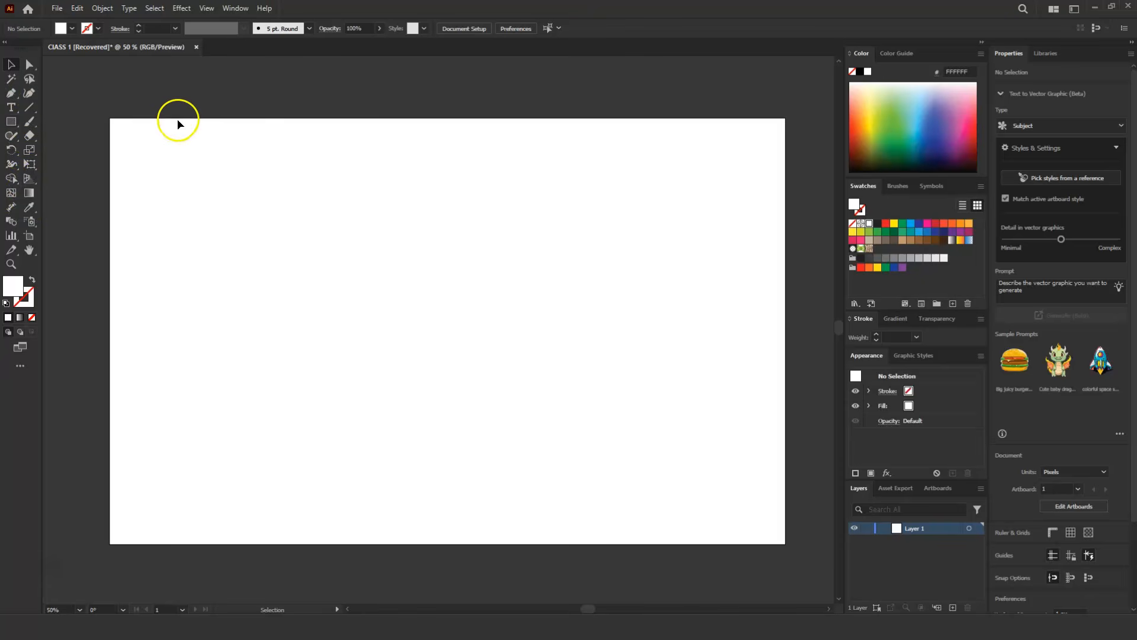
{"action": "left_click_drag", "start_coordinate": [179, 190], "coordinate": [673, 444]}
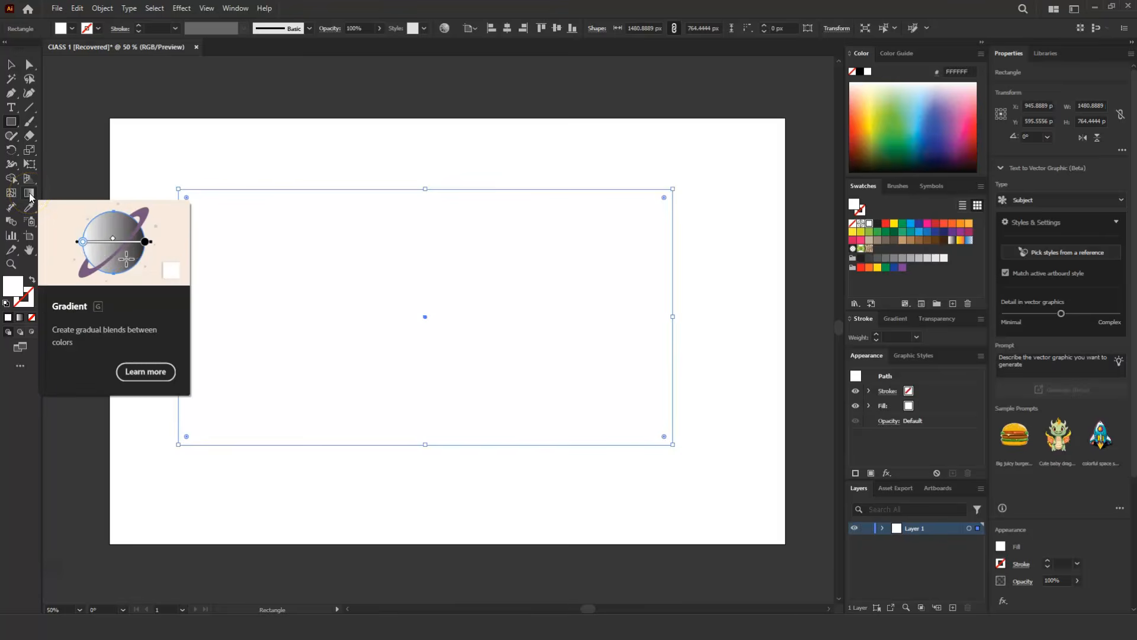
{"action": "left_click", "coordinate": [236, 9]}
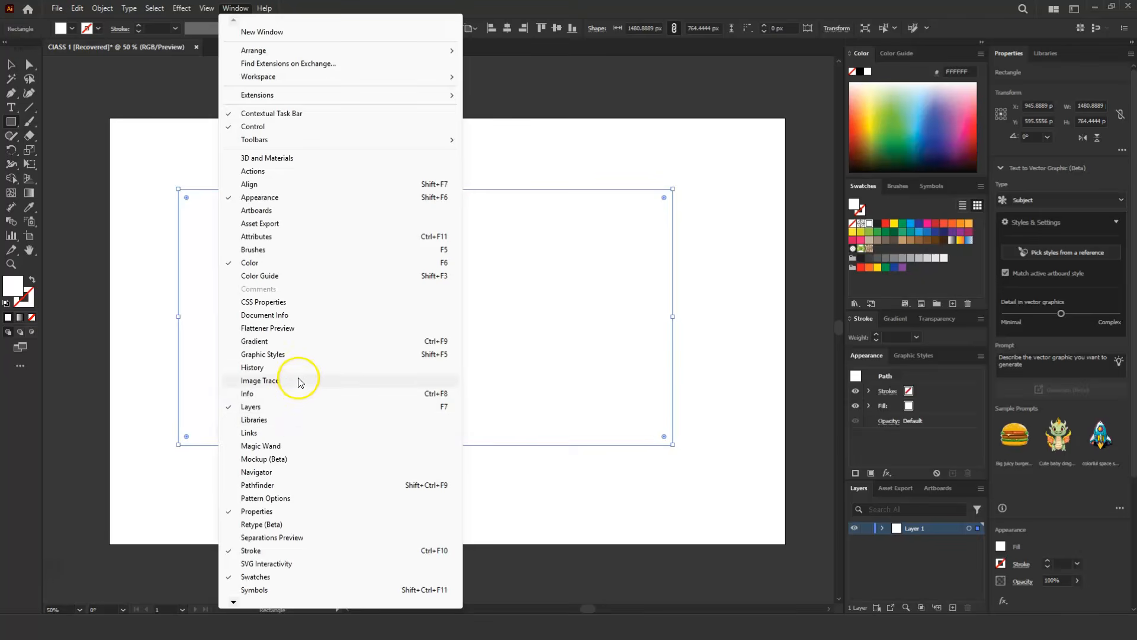
{"action": "left_click", "coordinate": [298, 343]}
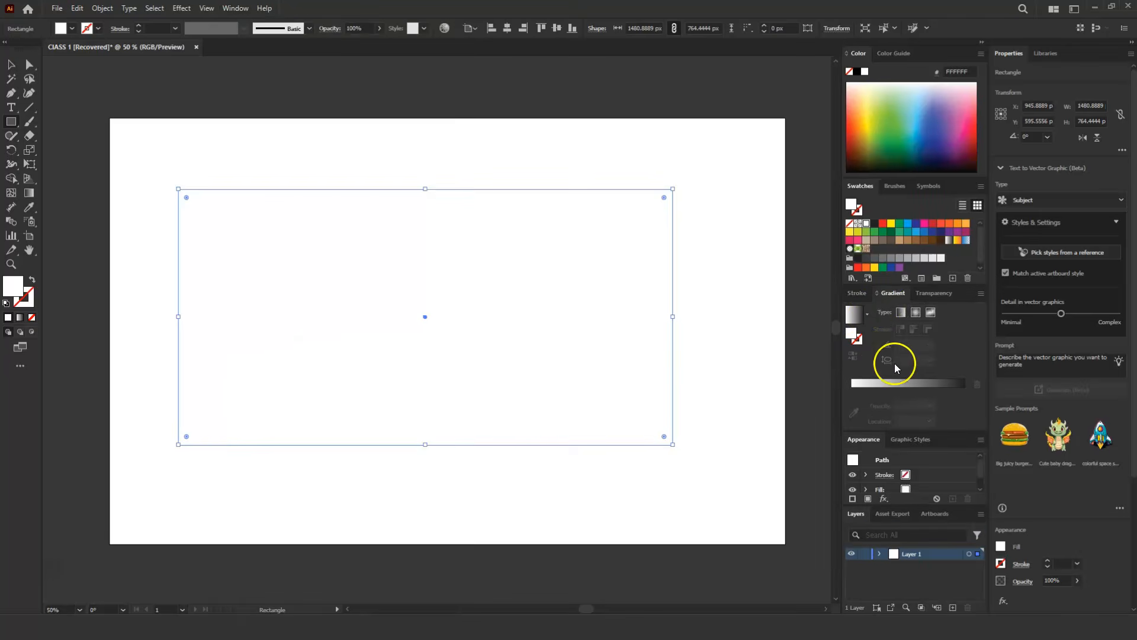
{"action": "left_click", "coordinate": [868, 314]}
{"action": "left_click", "coordinate": [825, 358]}
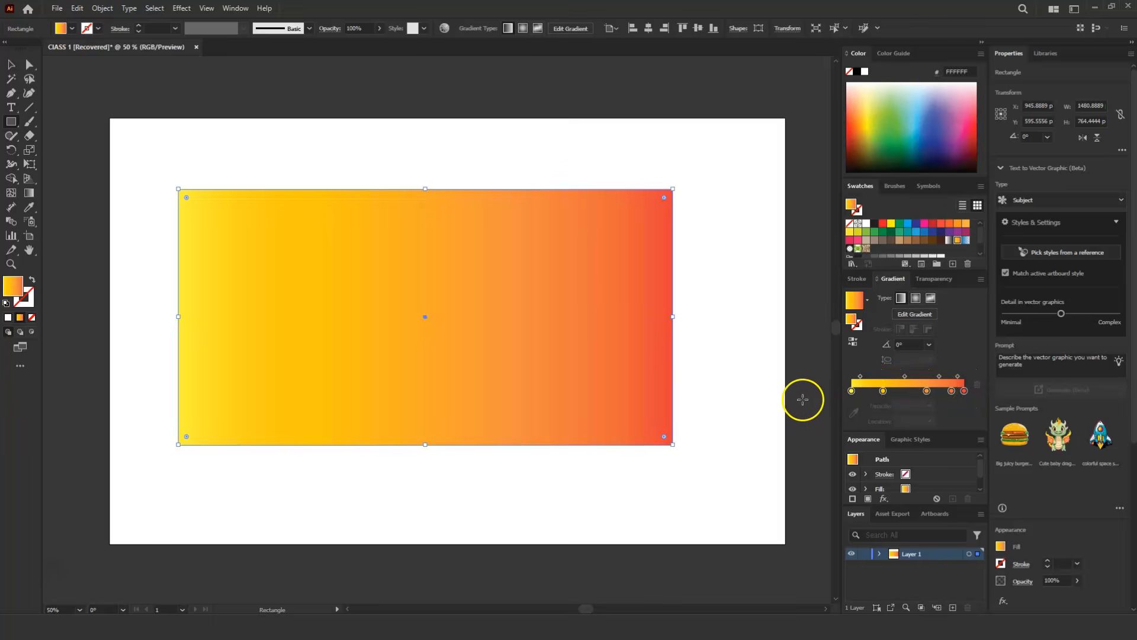
Remove the intermediate color stops from the rectangle's gradient, keeping only the yellow and red end stops.
{"action": "left_click_drag", "start_coordinate": [883, 391], "coordinate": [858, 391]}
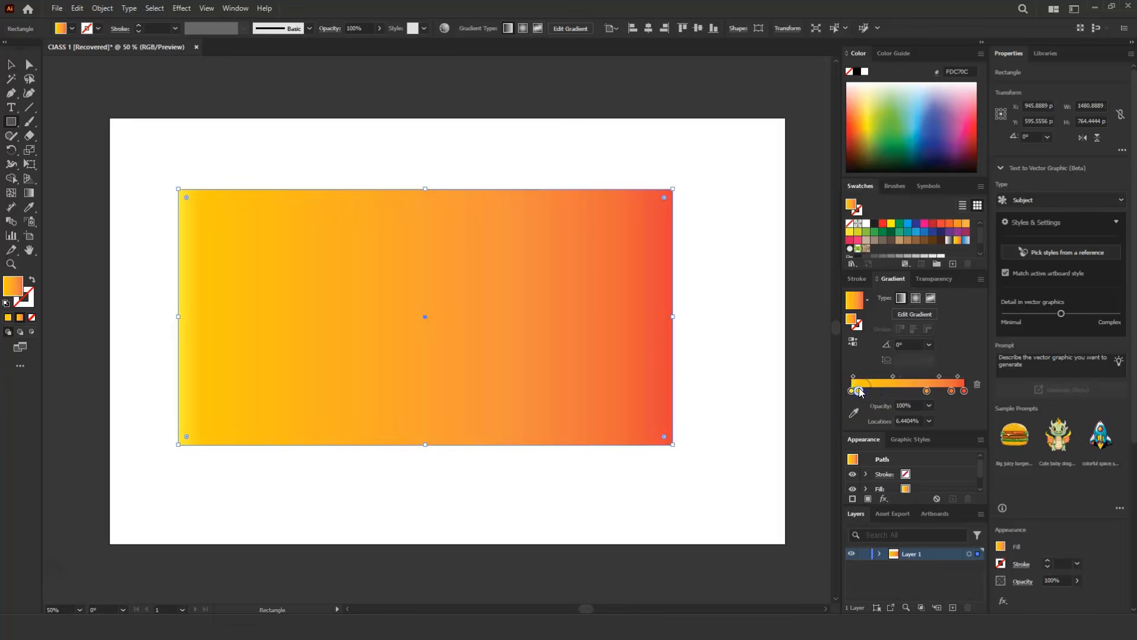
{"action": "left_click", "coordinate": [860, 391]}
{"action": "left_click_drag", "start_coordinate": [880, 392], "coordinate": [882, 456]}
{"action": "left_click_drag", "start_coordinate": [927, 390], "coordinate": [956, 415]}
{"action": "left_click", "coordinate": [964, 390]}
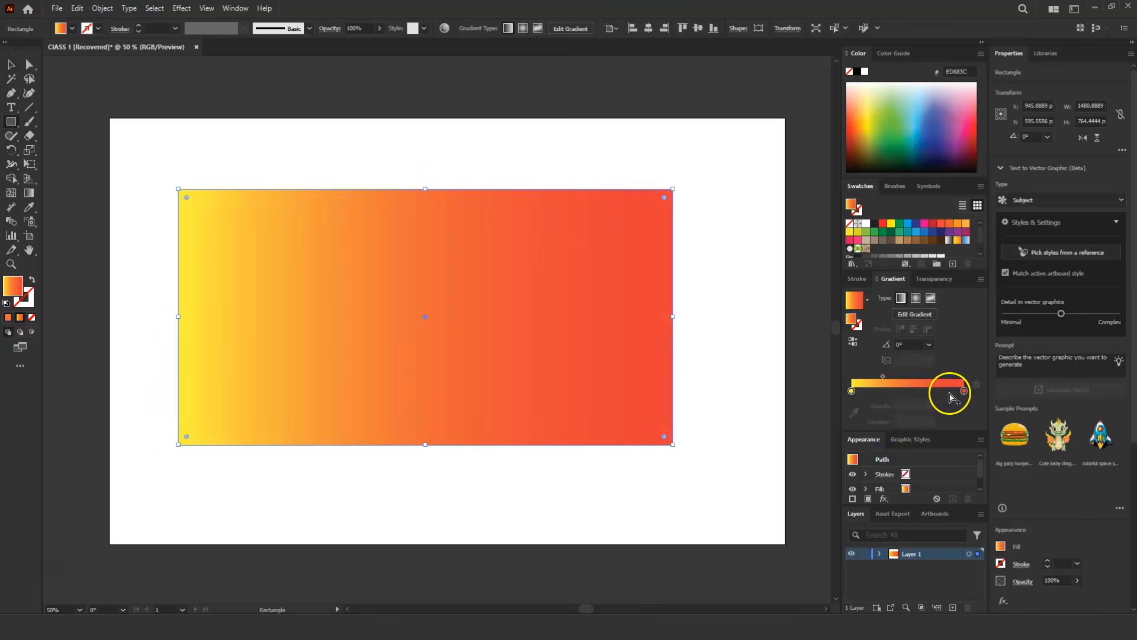
Shift the midpoint between the yellow and red stops back and forth, leaving it at 87%.
{"action": "left_click_drag", "start_coordinate": [882, 375], "coordinate": [915, 374]}
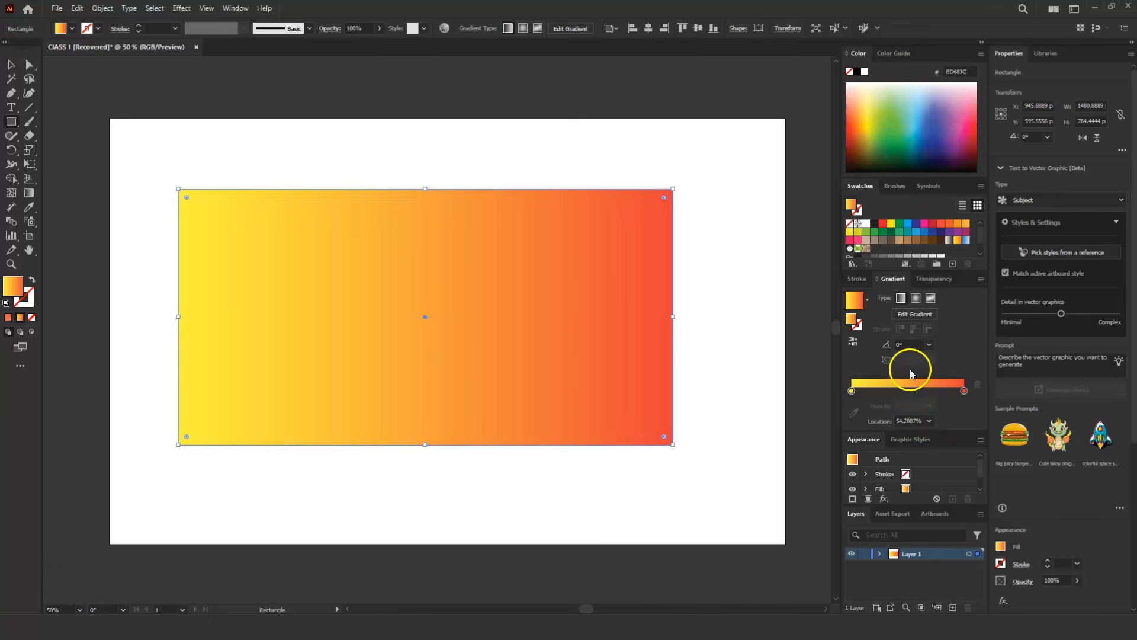
{"action": "left_click_drag", "start_coordinate": [911, 375], "coordinate": [863, 379]}
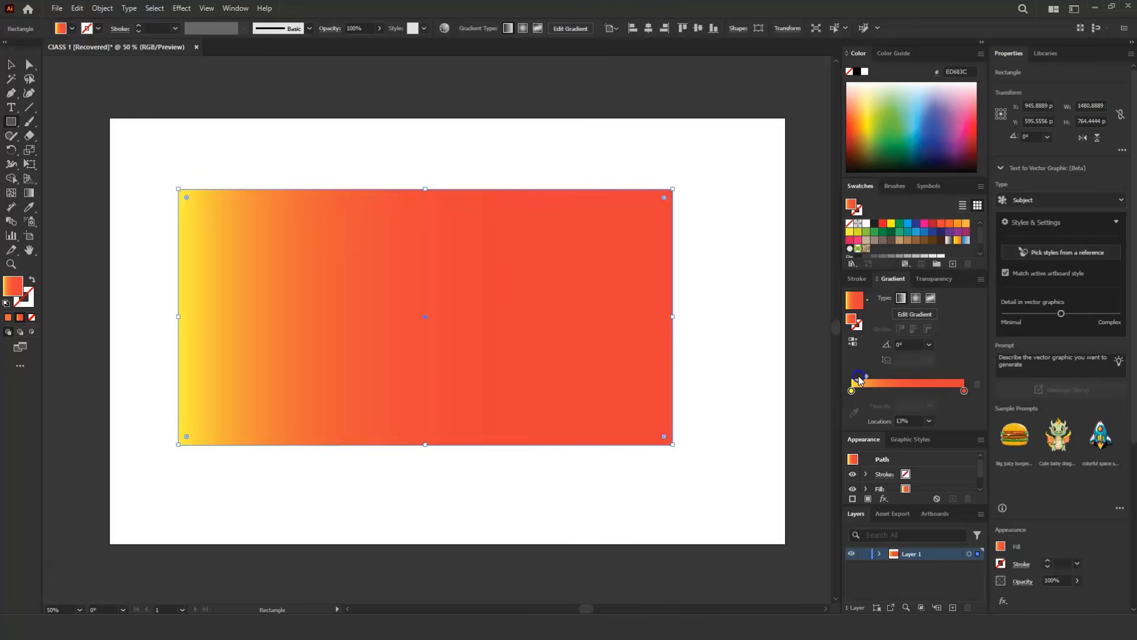
{"action": "left_click", "coordinate": [929, 421]}
{"action": "left_click", "coordinate": [947, 447]}
{"action": "left_click_drag", "start_coordinate": [866, 377], "coordinate": [950, 379]}
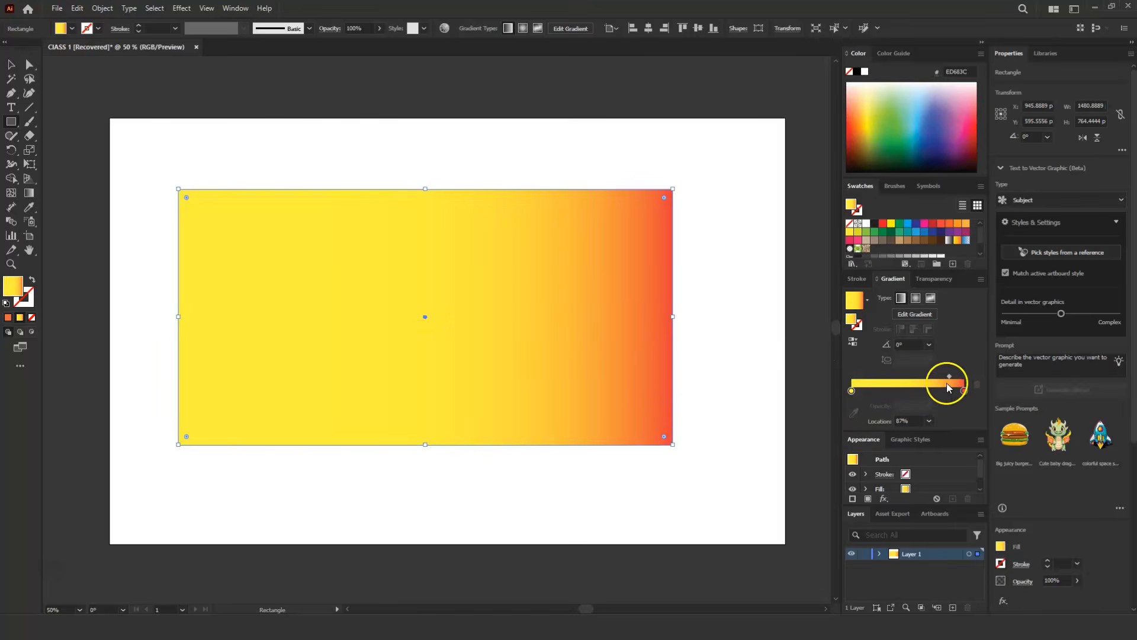
Redraw the gradient's direction diagonally across the rectangle with the Gradient tool and change its type to radial.
{"action": "left_click", "coordinate": [28, 193]}
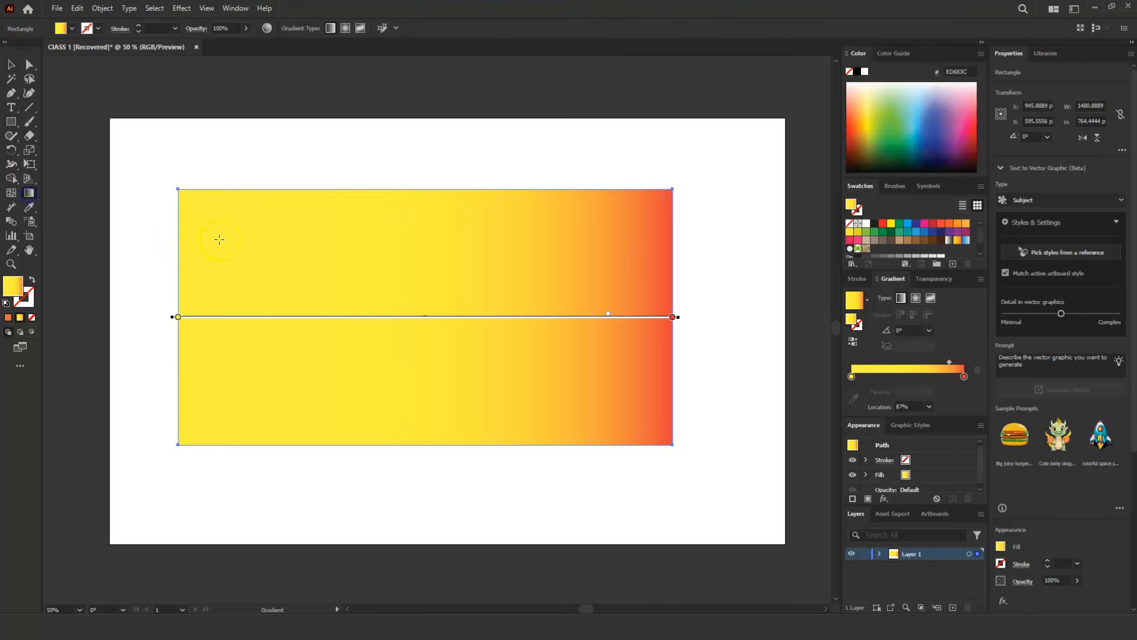
{"action": "left_click_drag", "start_coordinate": [172, 213], "coordinate": [546, 363]}
{"action": "left_click_drag", "start_coordinate": [179, 439], "coordinate": [365, 348]}
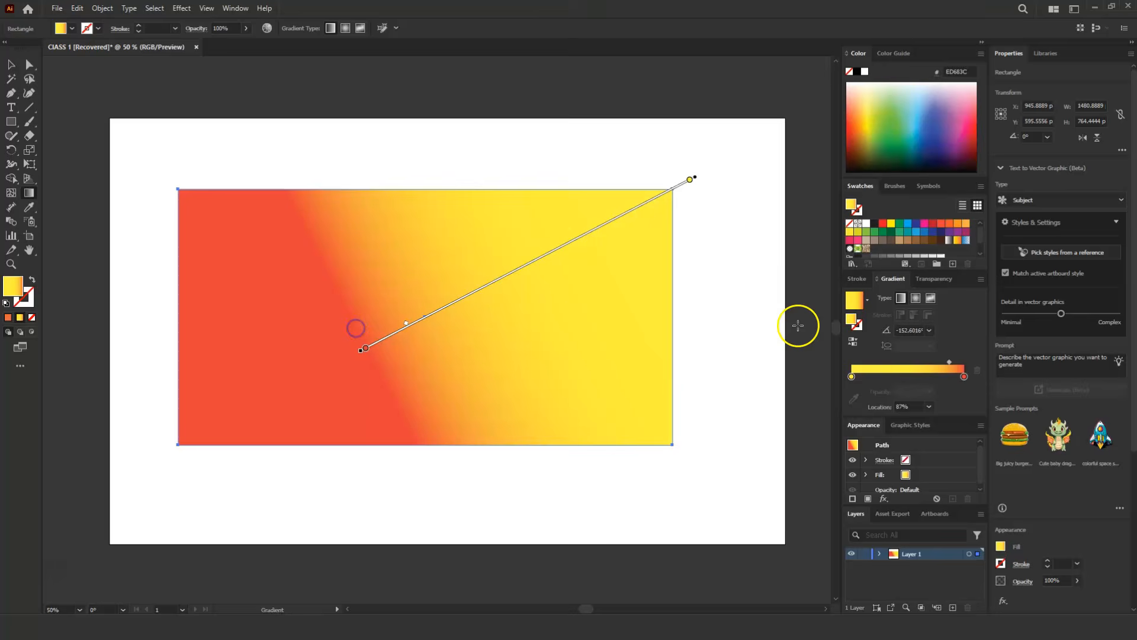
{"action": "left_click", "coordinate": [914, 298]}
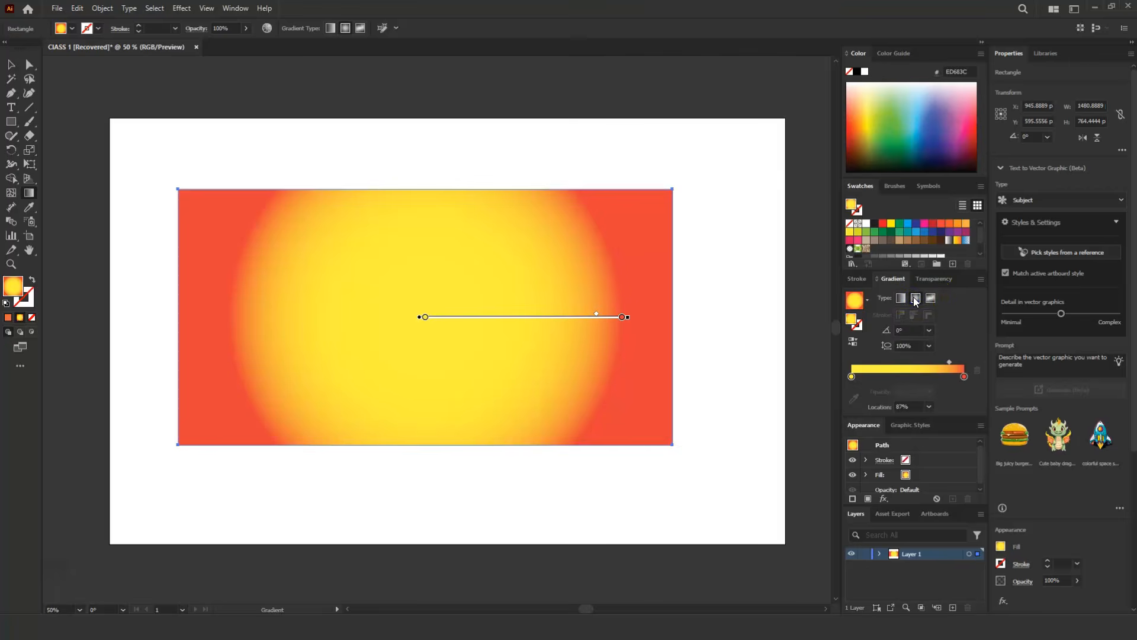
Change the rectangle's fill to a freeform gradient and color its upper-left stop yellow-green.
{"action": "left_click", "coordinate": [931, 297]}
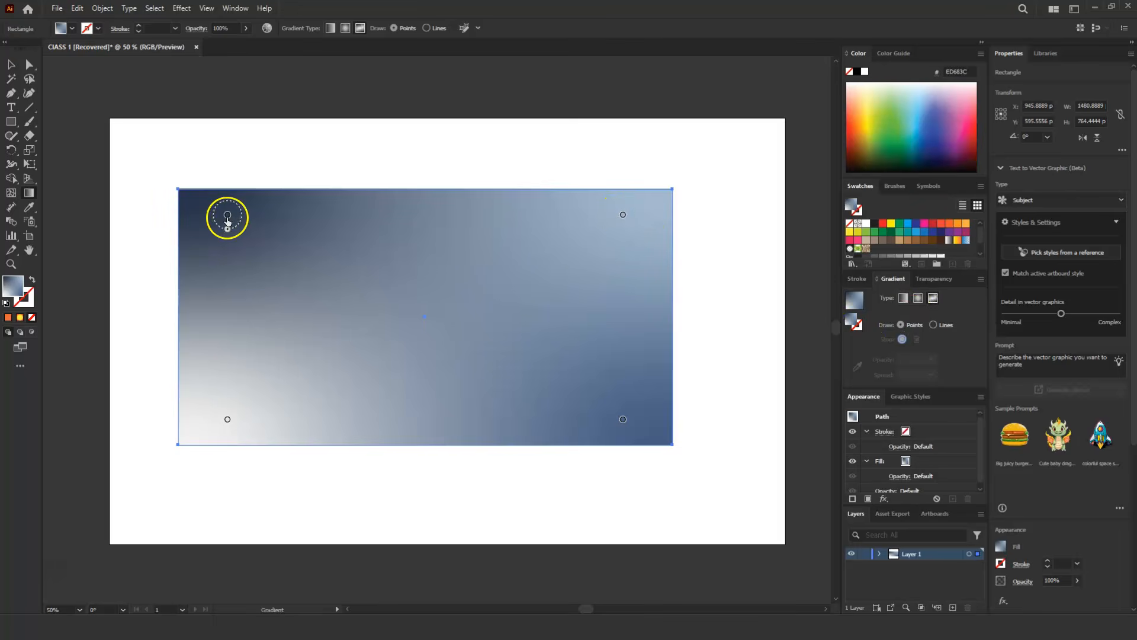
{"action": "left_click", "coordinate": [228, 221]}
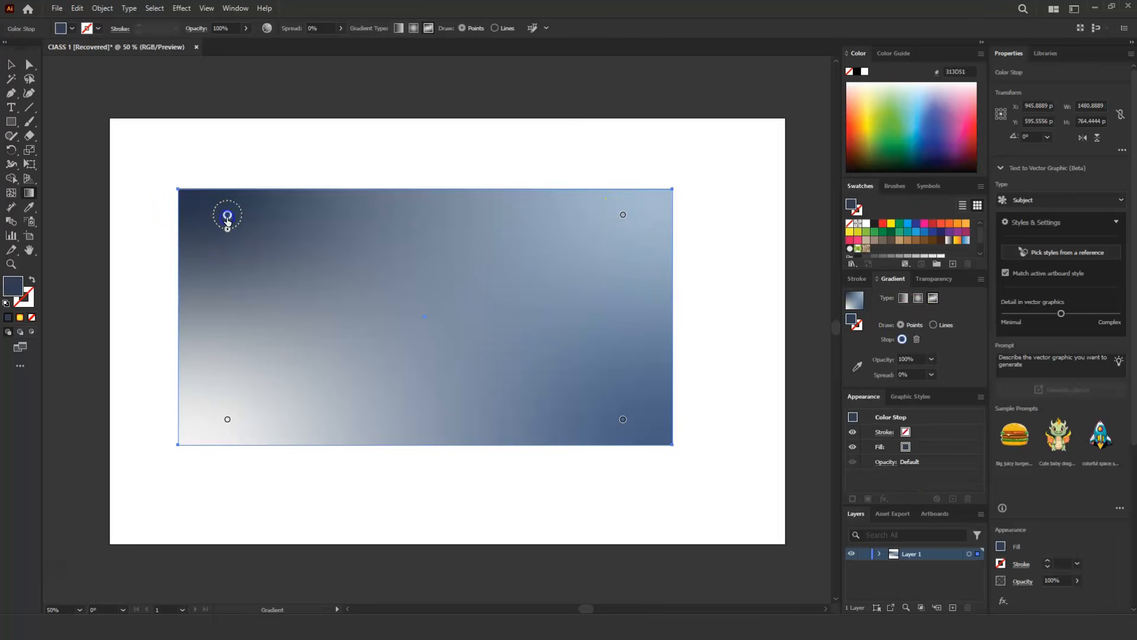
{"action": "double_click", "coordinate": [20, 283]}
{"action": "left_click_drag", "start_coordinate": [482, 267], "coordinate": [350, 254]}
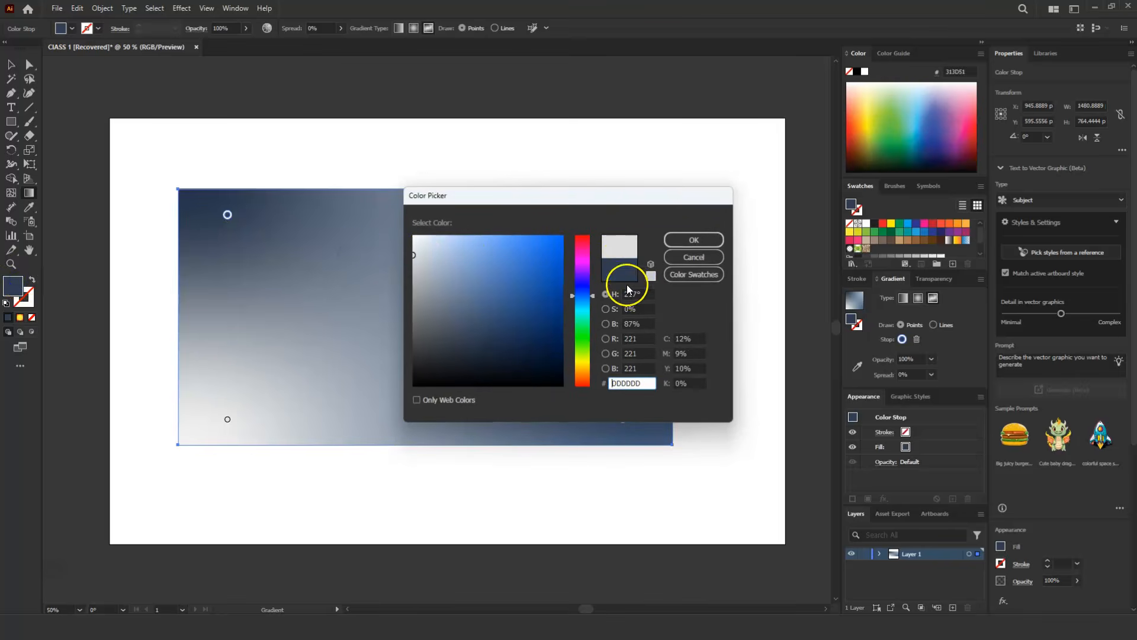
{"action": "left_click_drag", "start_coordinate": [594, 299], "coordinate": [582, 356]}
{"action": "left_click", "coordinate": [549, 258]}
{"action": "left_click", "coordinate": [685, 243]}
Color the freeform gradient's upper-right stop teal, lower-right stop red and lower-left stop black, and adjust the black stop's spread.
{"action": "left_click", "coordinate": [622, 214]}
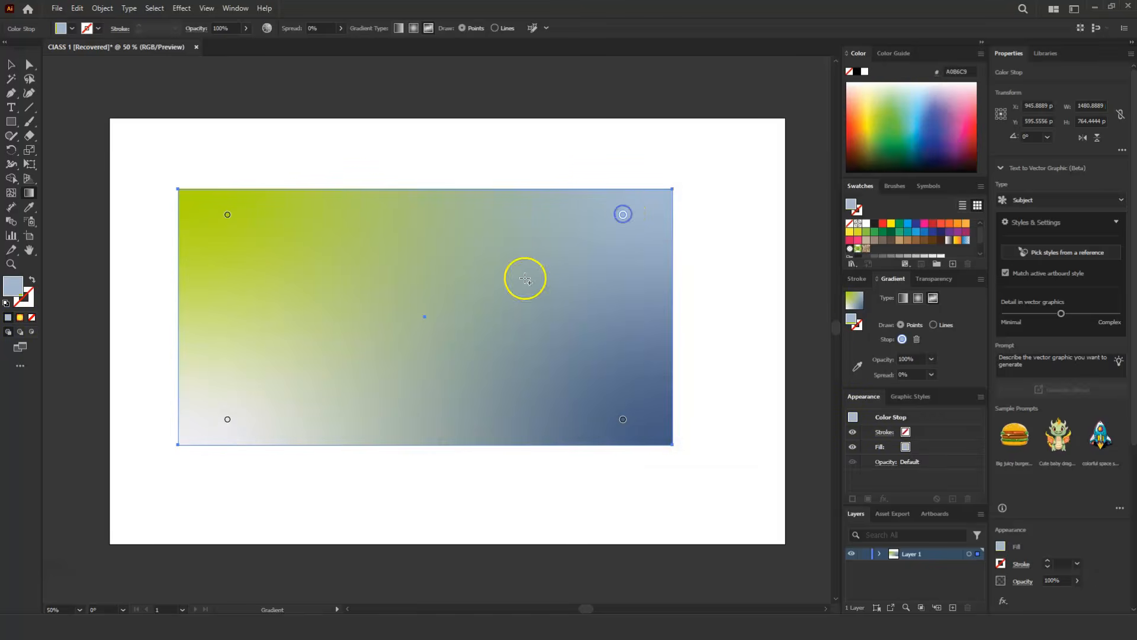
{"action": "left_click", "coordinate": [907, 232]}
{"action": "left_click", "coordinate": [622, 419]}
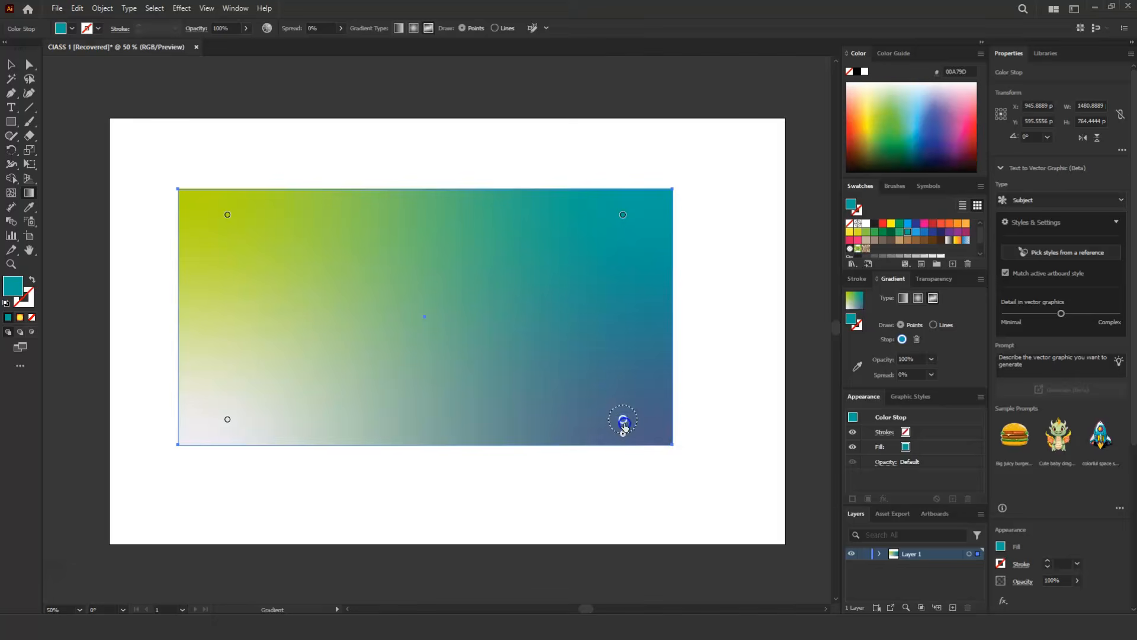
{"action": "left_click", "coordinate": [882, 223]}
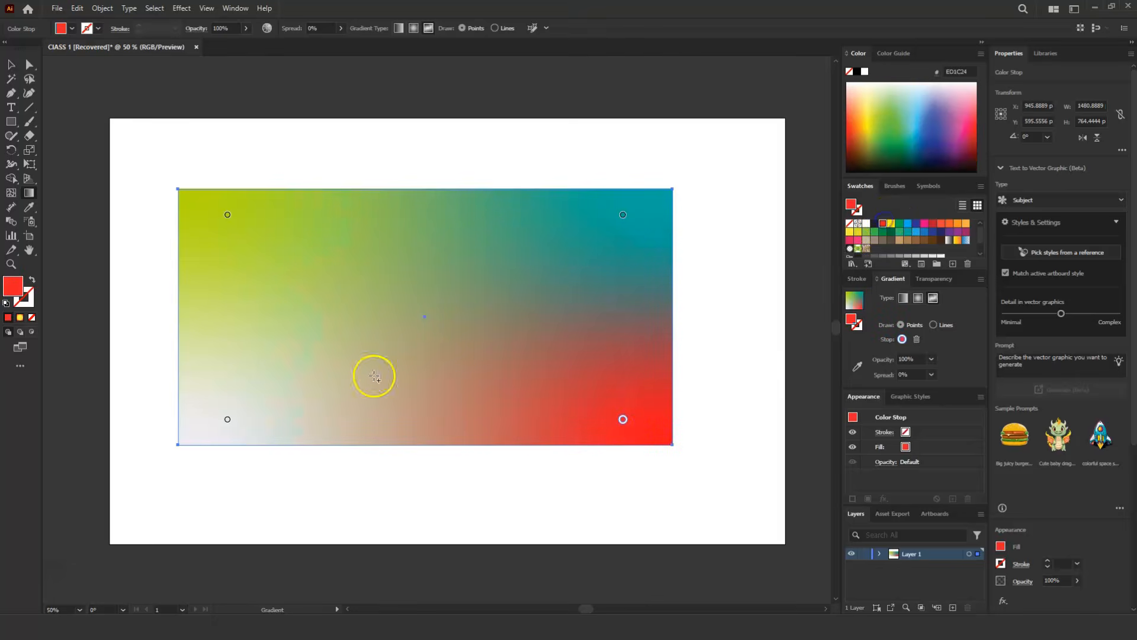
{"action": "left_click", "coordinate": [227, 420]}
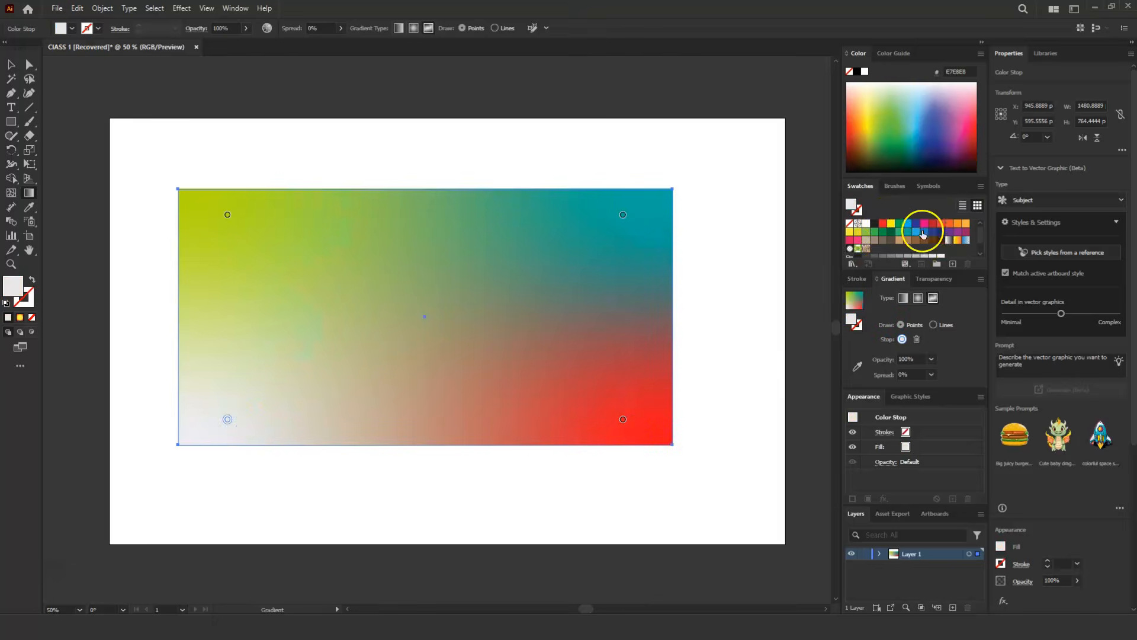
{"action": "left_click", "coordinate": [877, 224]}
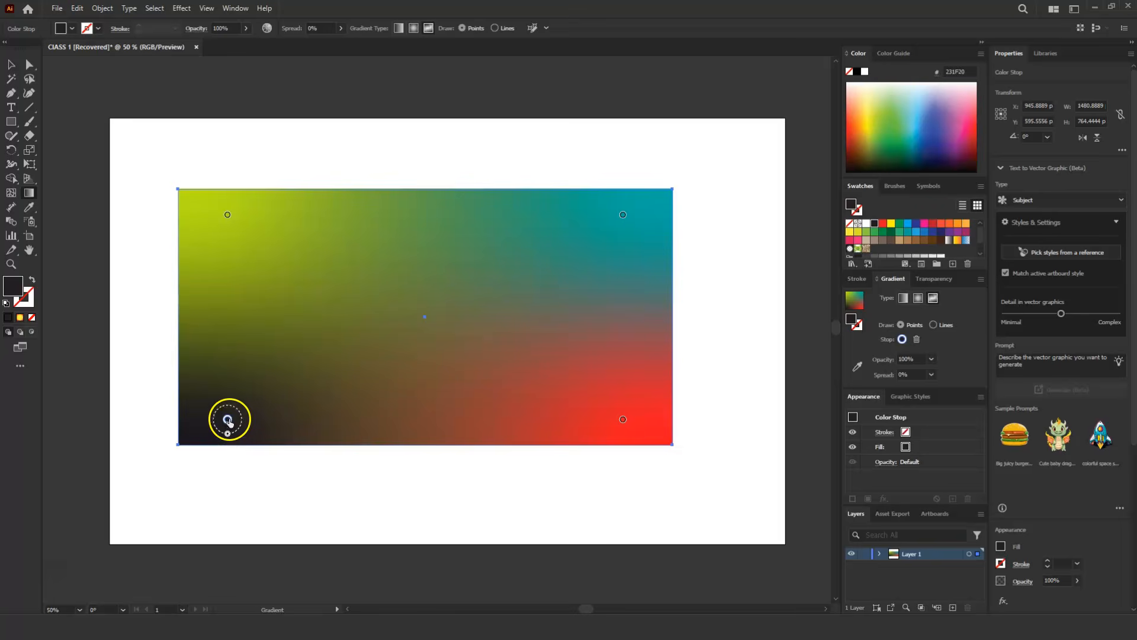
{"action": "mouse_move", "coordinate": [228, 435]}
{"action": "left_mouse_down"}
{"action": "mouse_move", "coordinate": [251, 449]}
{"action": "mouse_move", "coordinate": [242, 444]}
{"action": "left_mouse_up"}
Return the rectangle's fill to a linear gradient and move the red color stop to about 54%.
{"action": "left_click", "coordinate": [903, 297]}
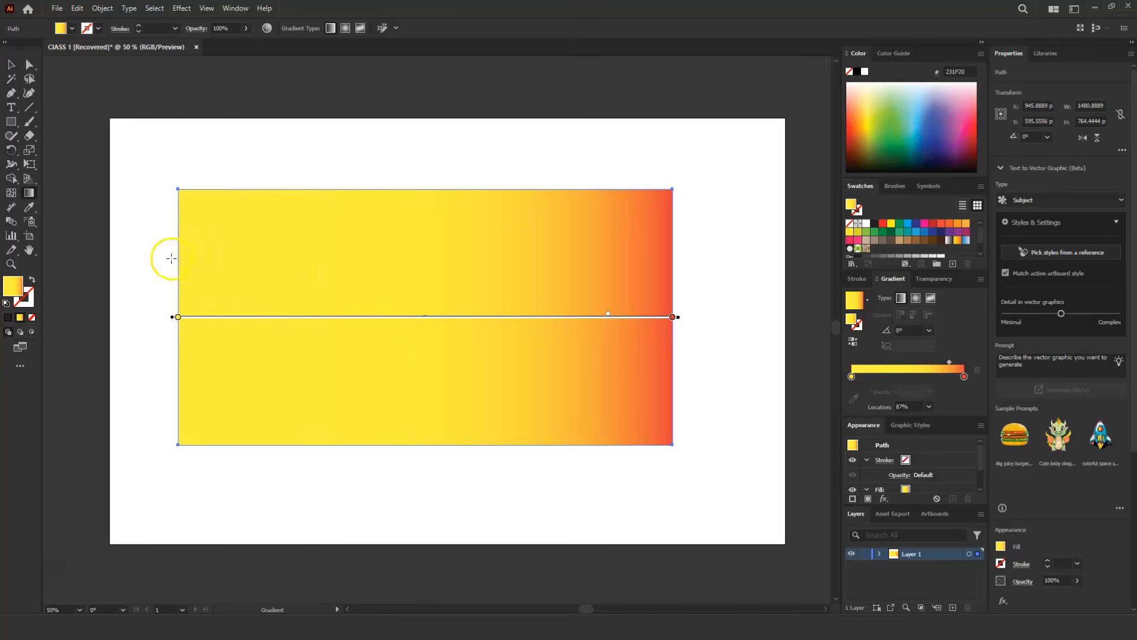
{"action": "left_click_drag", "start_coordinate": [673, 317], "coordinate": [445, 317]}
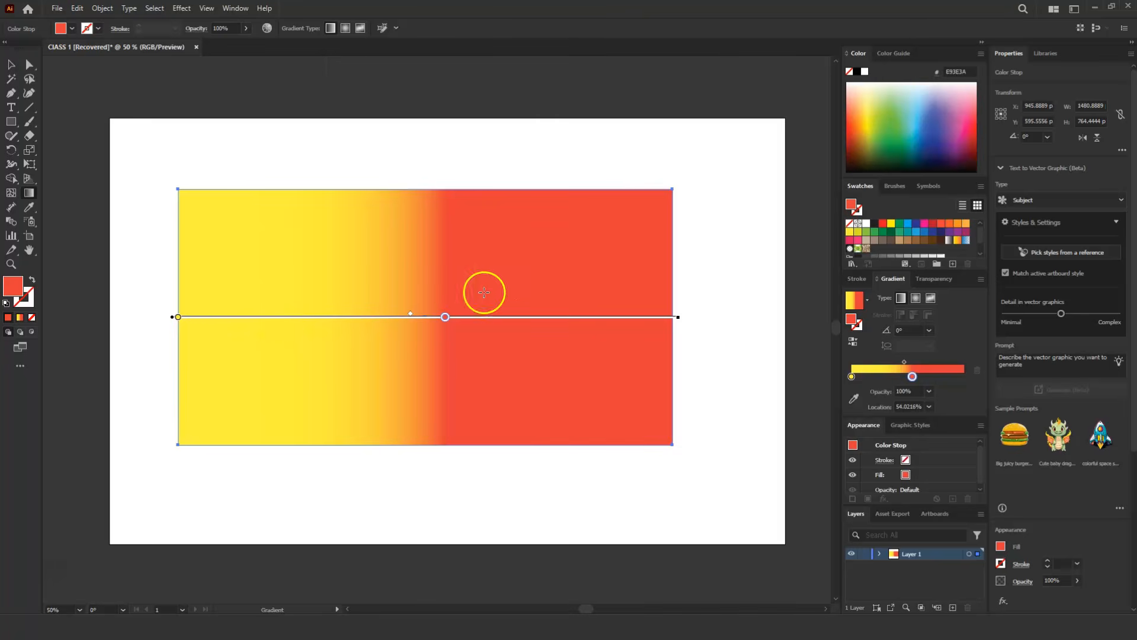
Add a yellow color stop at about 80% of the rectangle's linear gradient, try it at 0% opacity, and set its opacity to 50%.
{"action": "left_click", "coordinate": [300, 321]}
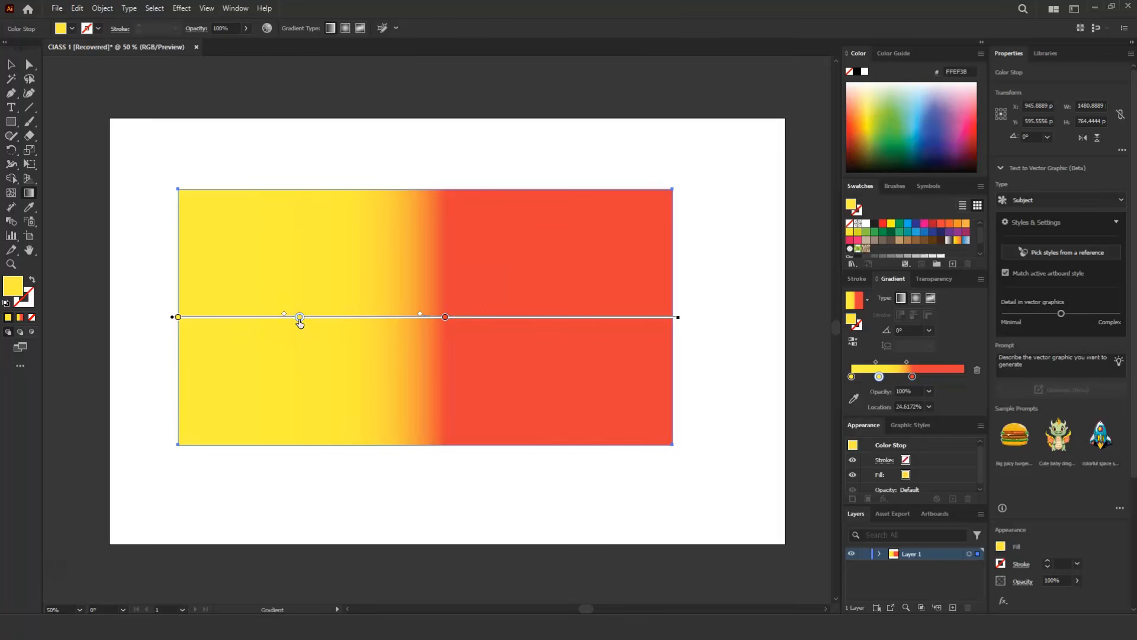
{"action": "mouse_move", "coordinate": [319, 320]}
{"action": "left_mouse_down"}
{"action": "mouse_move", "coordinate": [564, 329]}
{"action": "mouse_move", "coordinate": [571, 318]}
{"action": "left_mouse_up"}
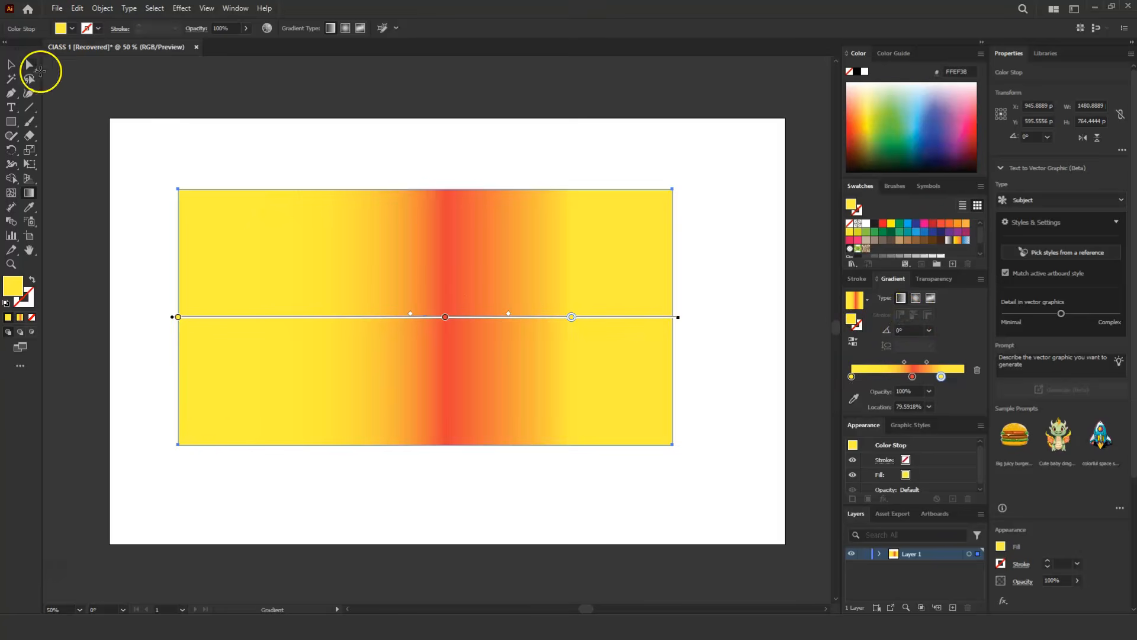
{"action": "left_click", "coordinate": [929, 391]}
{"action": "left_click", "coordinate": [943, 404]}
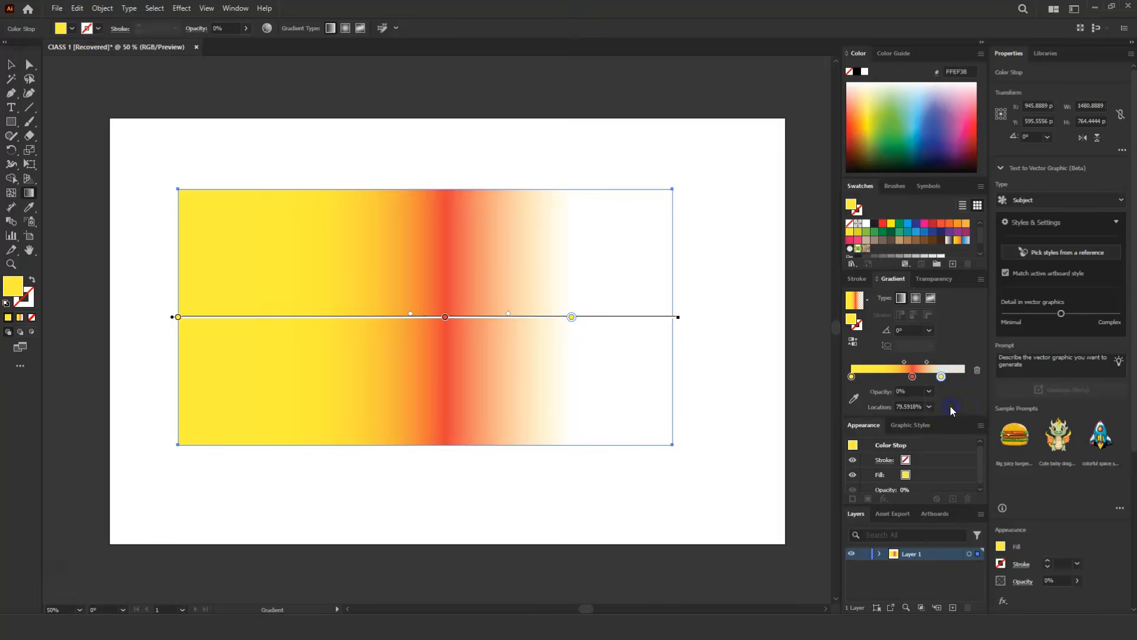
{"action": "left_click", "coordinate": [929, 391]}
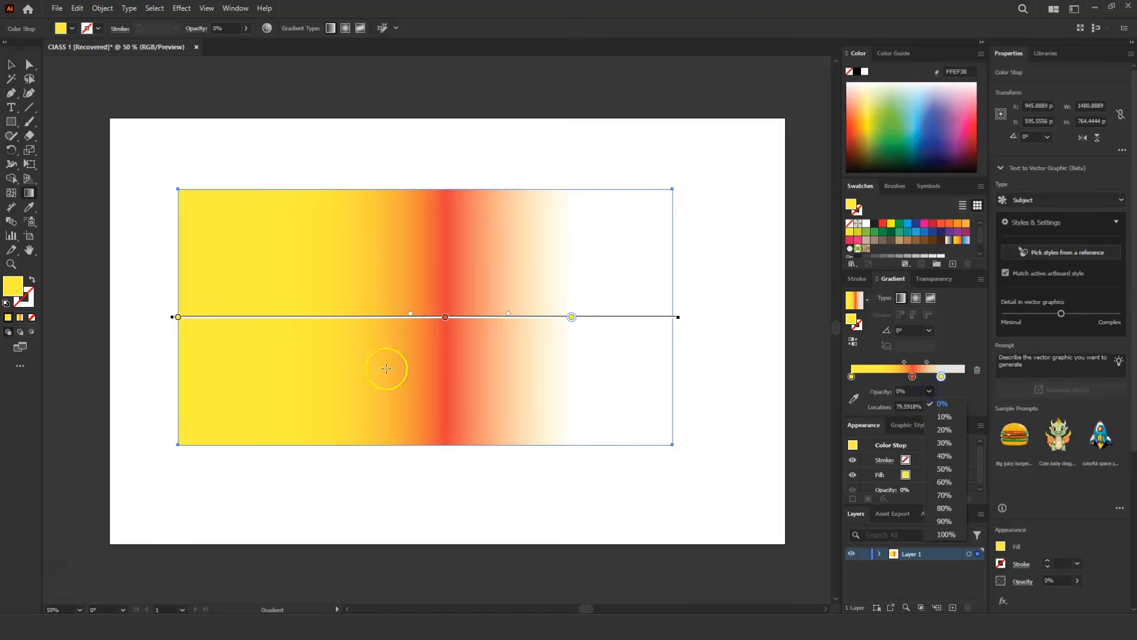
{"action": "left_click", "coordinate": [945, 468]}
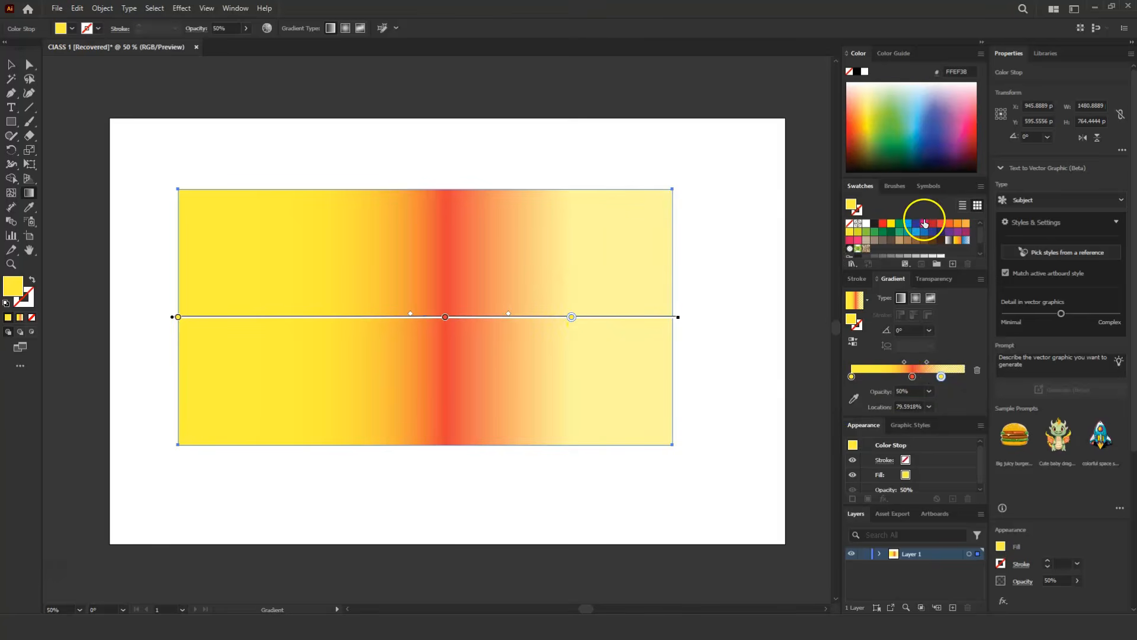
{"action": "left_click", "coordinate": [866, 300]}
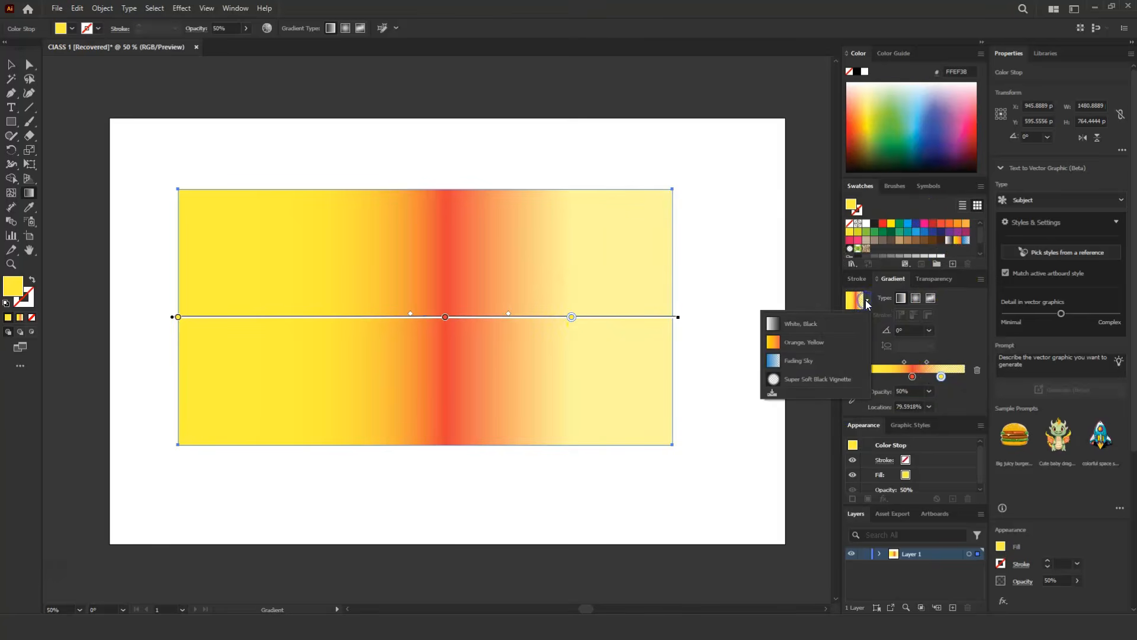
{"action": "left_click", "coordinate": [869, 300]}
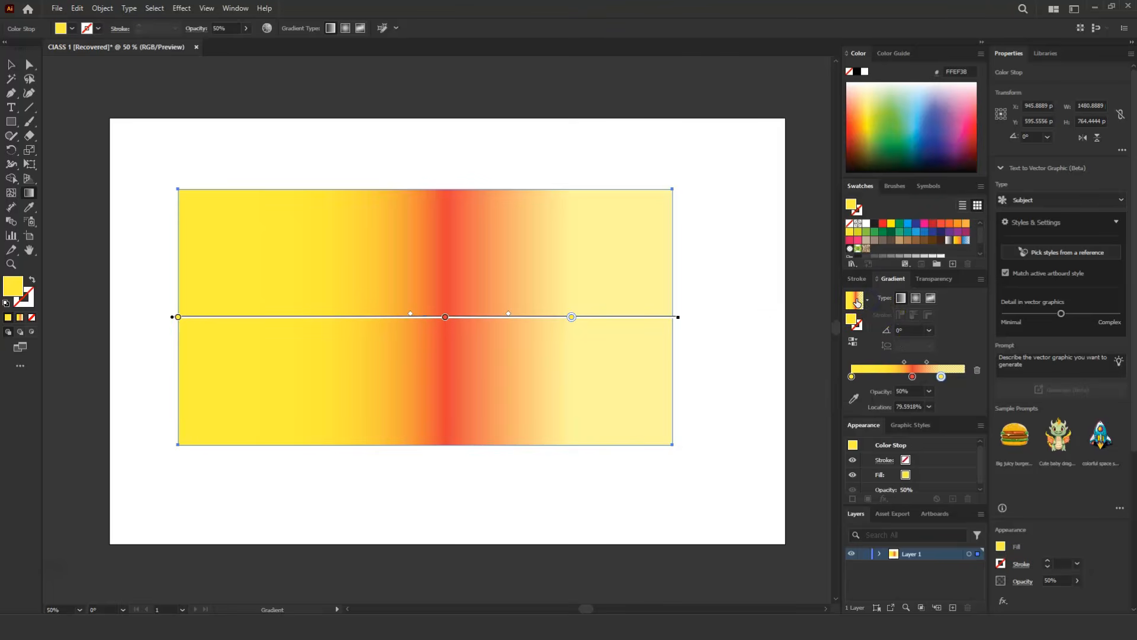
Recolor the gradient's starting color stop at 0% white by sampling the blank artboard above the rectangle with the gradient color picker.
{"action": "left_click", "coordinate": [851, 376]}
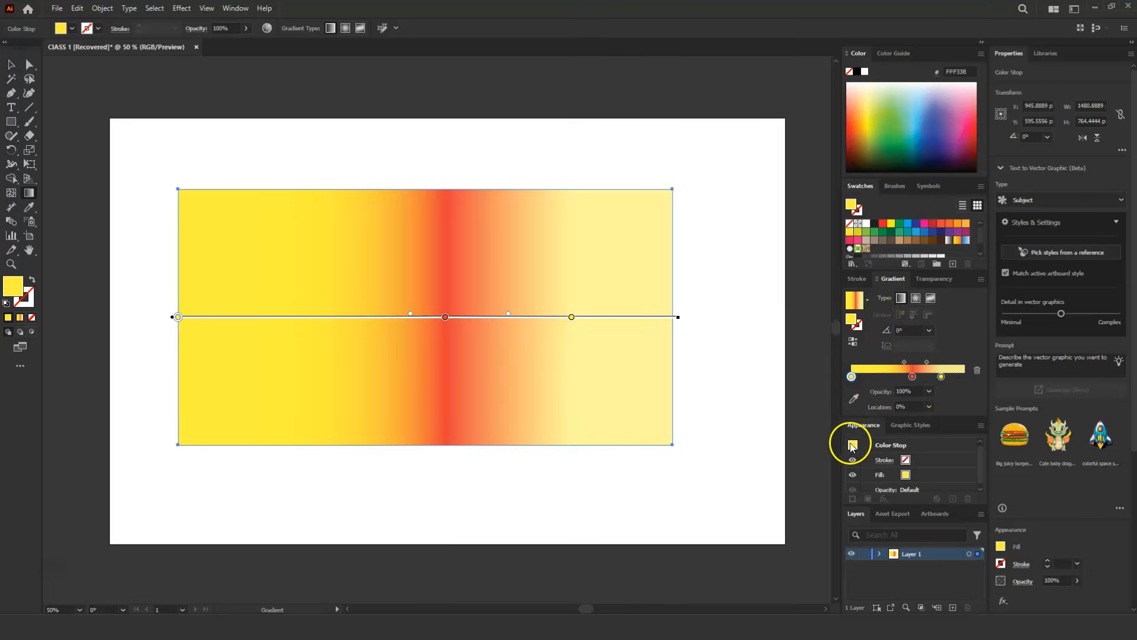
{"action": "double_click", "coordinate": [851, 376]}
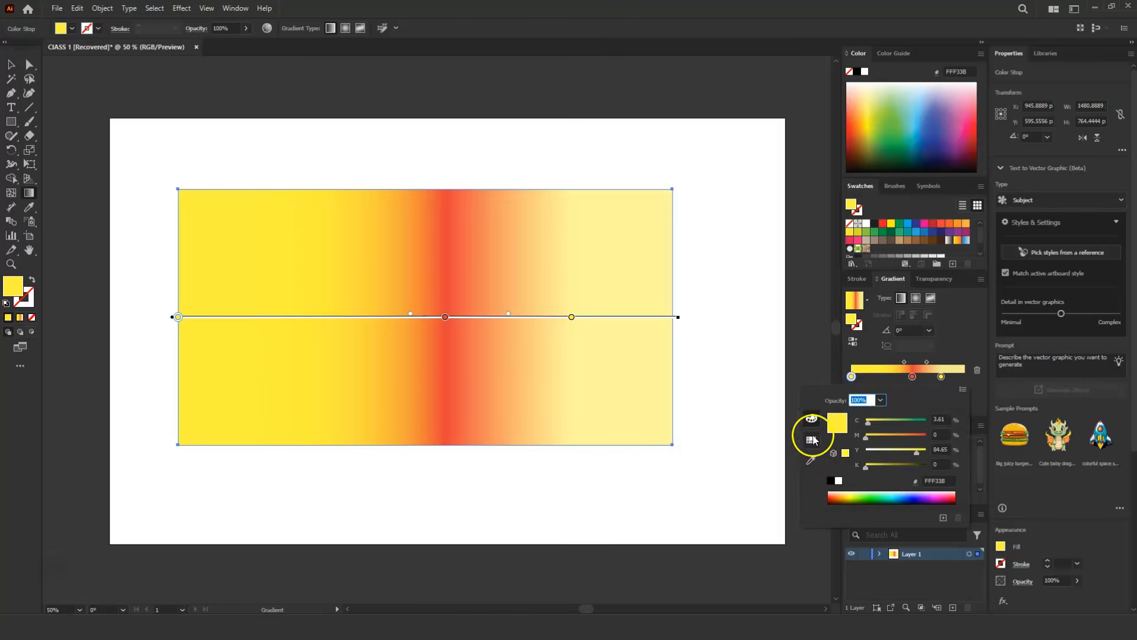
{"action": "left_click", "coordinate": [853, 377]}
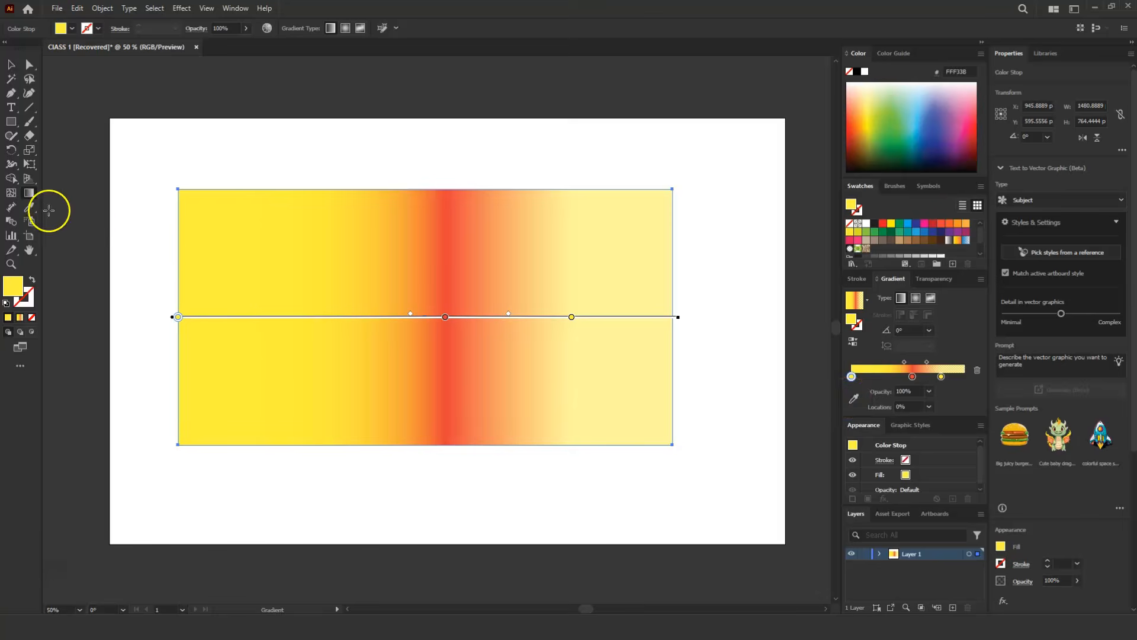
{"action": "left_click", "coordinate": [853, 398]}
{"action": "left_click", "coordinate": [194, 152]}
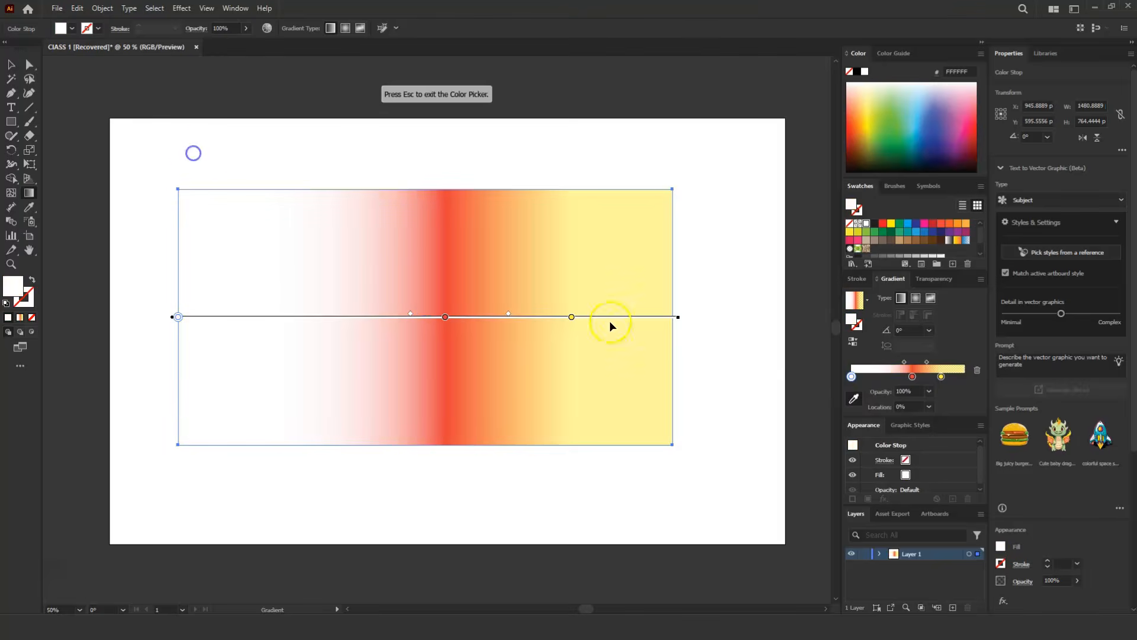